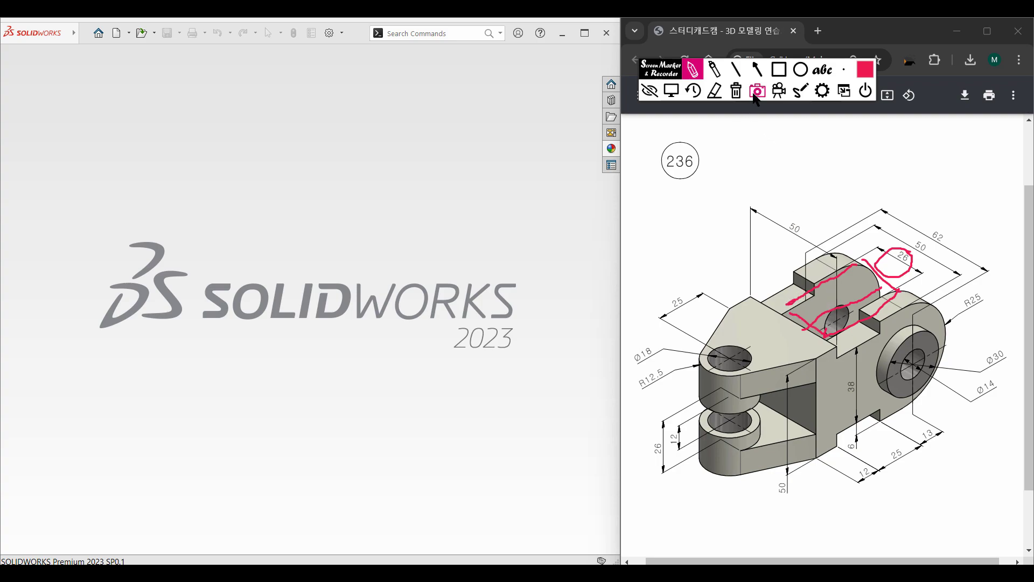
Step: Erase the red screen annotations from drawing 236 and return to normal desktop mode
left_click(736, 91)
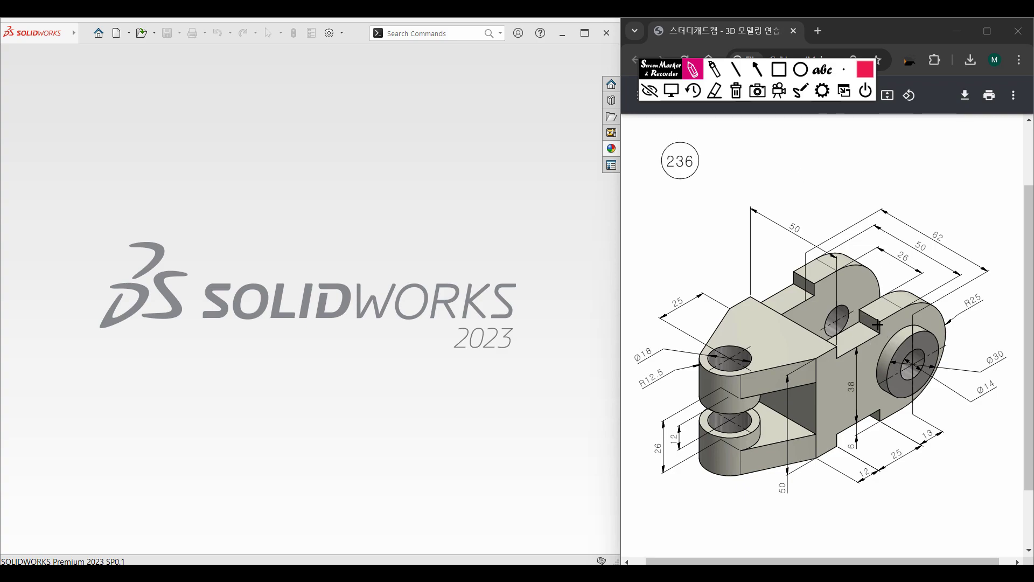
left_click(671, 90)
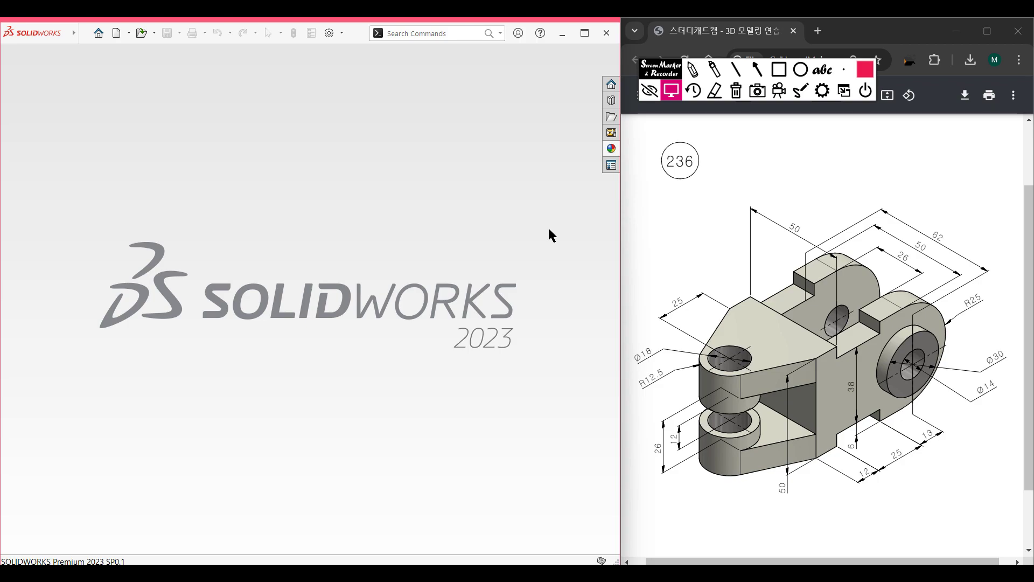
Step: Create a new part and draw a center rectangle from the origin on the Right Plane
key("ctrl+n")
key("Return")
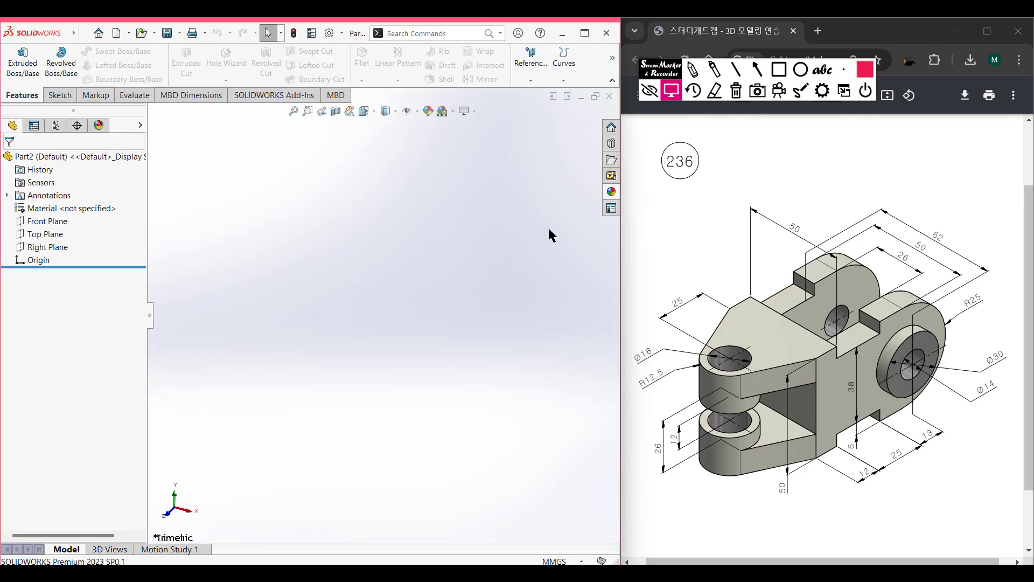
left_click(48, 246)
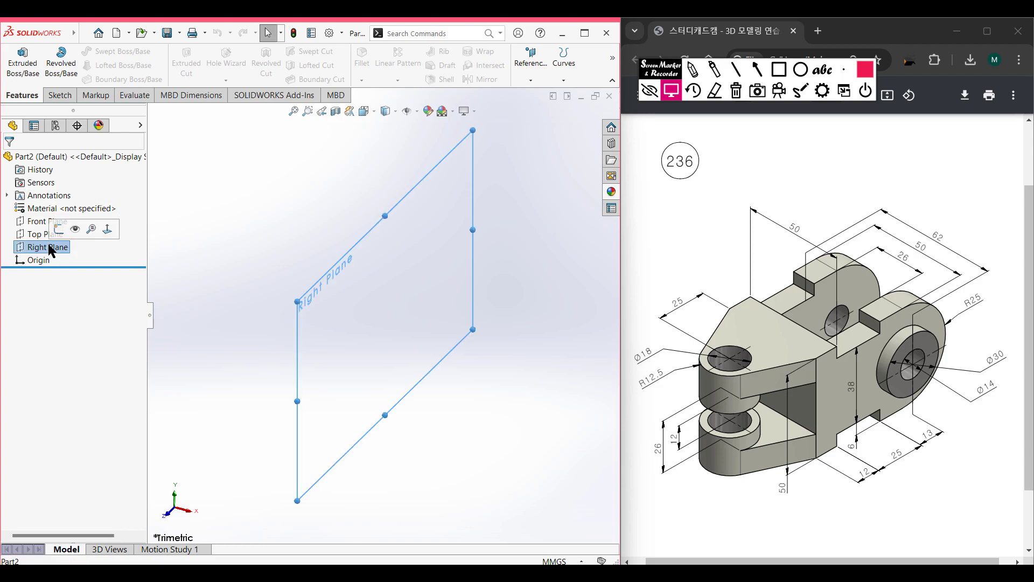
right_click(50, 249)
left_click(58, 229)
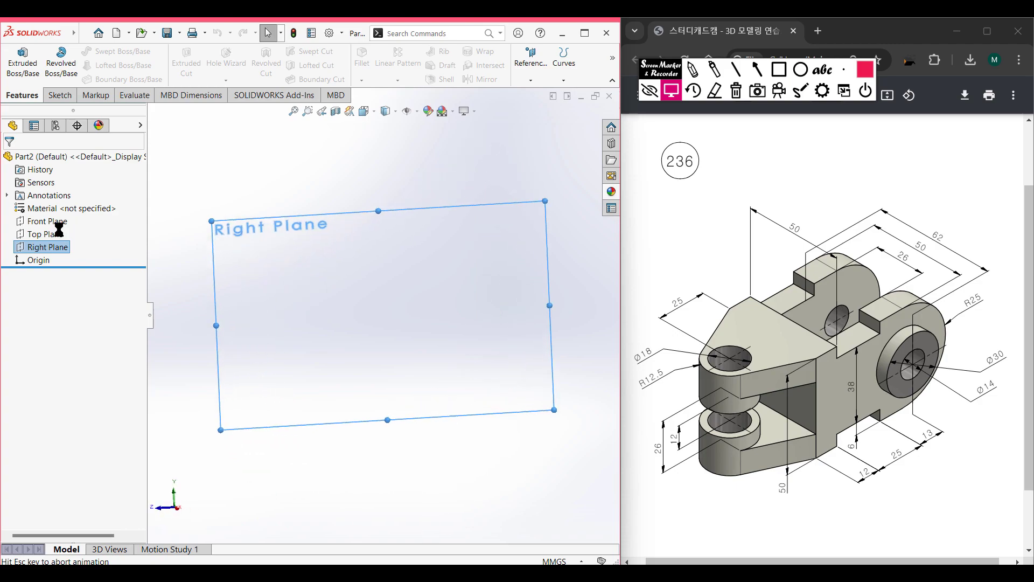
left_click(112, 65)
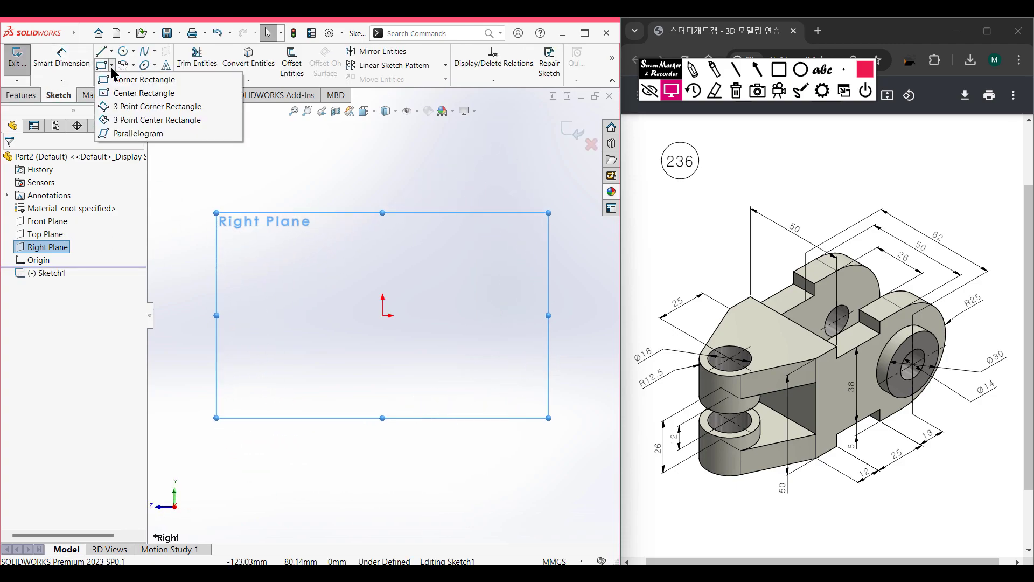
left_click(122, 94)
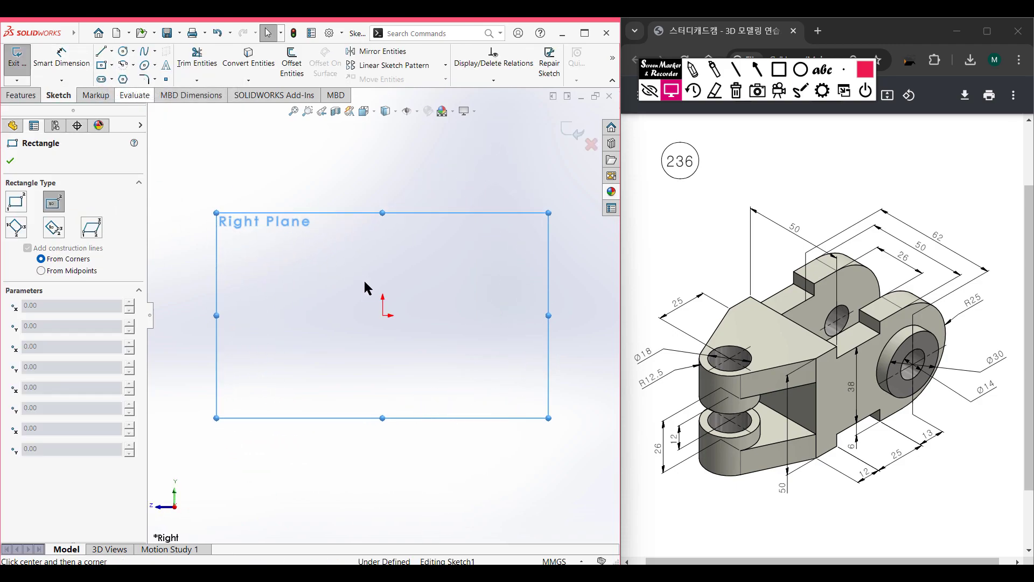
left_click(384, 317)
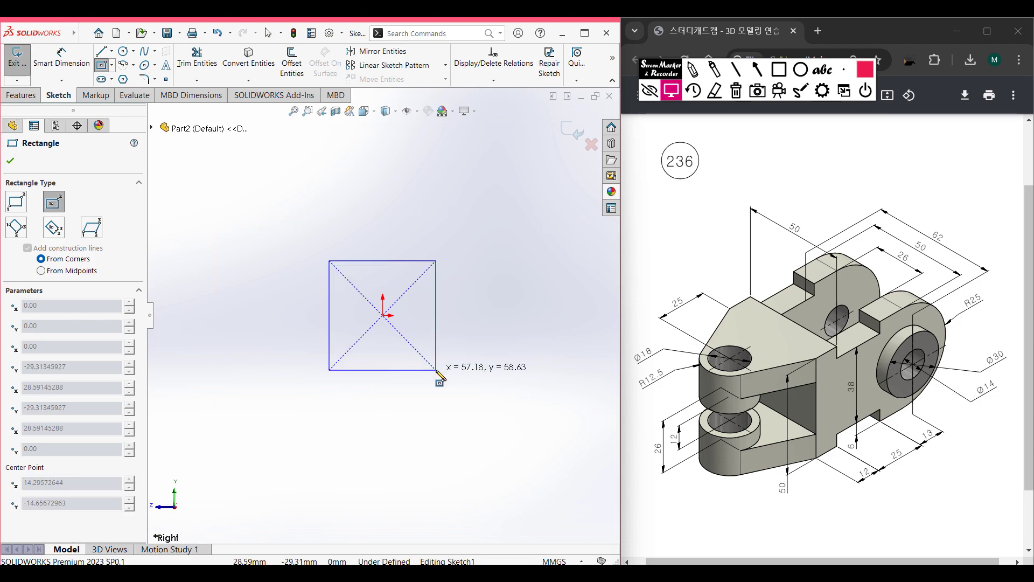
left_click(437, 370)
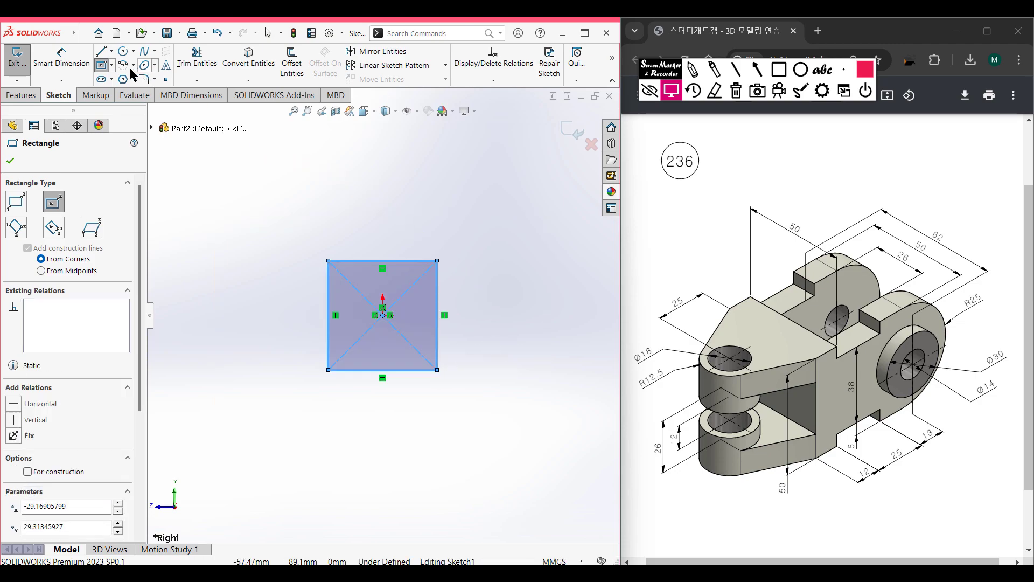
Step: Dimension the rectangle's width and height to 50 mm each
left_click(74, 68)
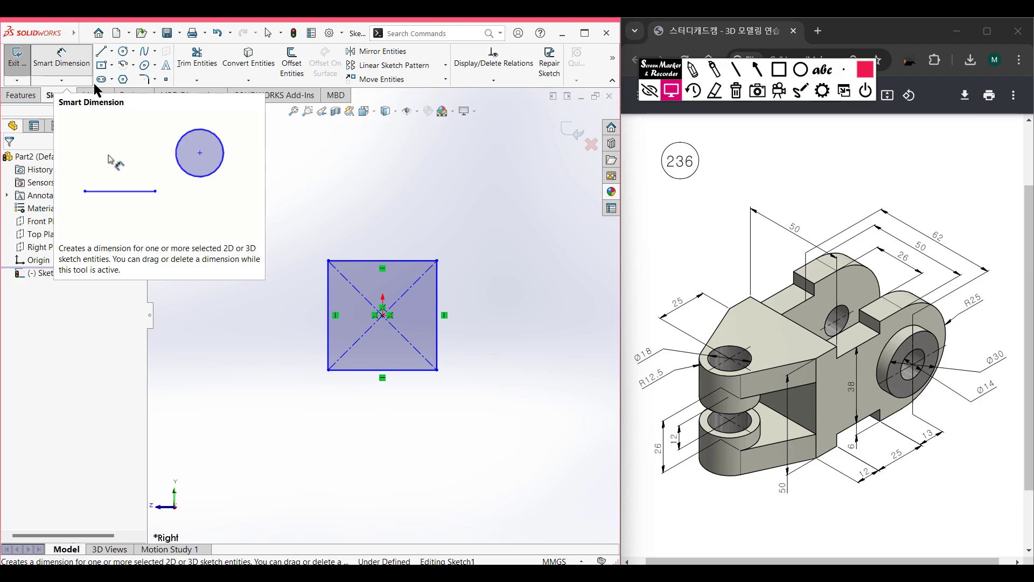
left_click(371, 240)
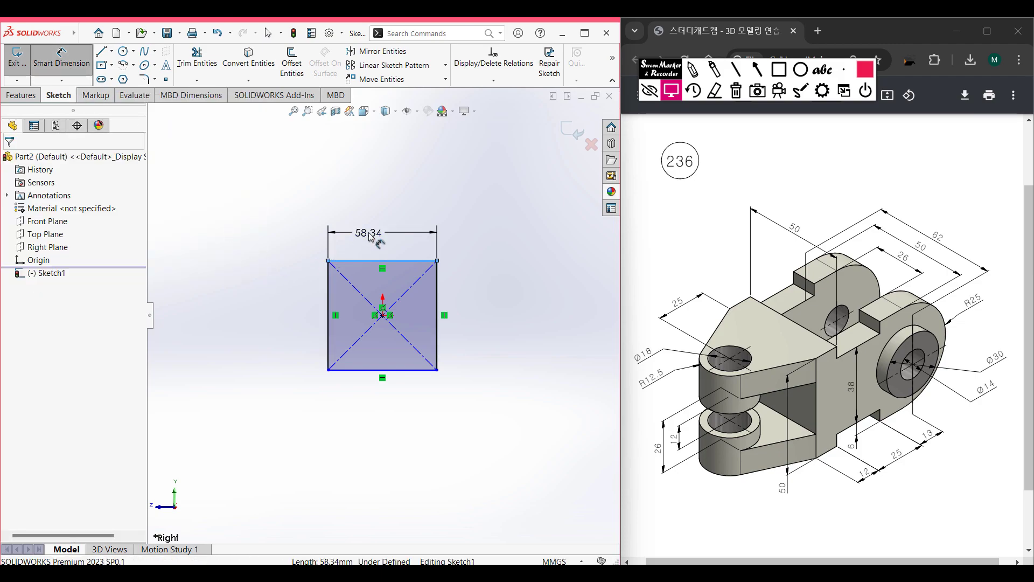
left_click(370, 237)
type("12+25")
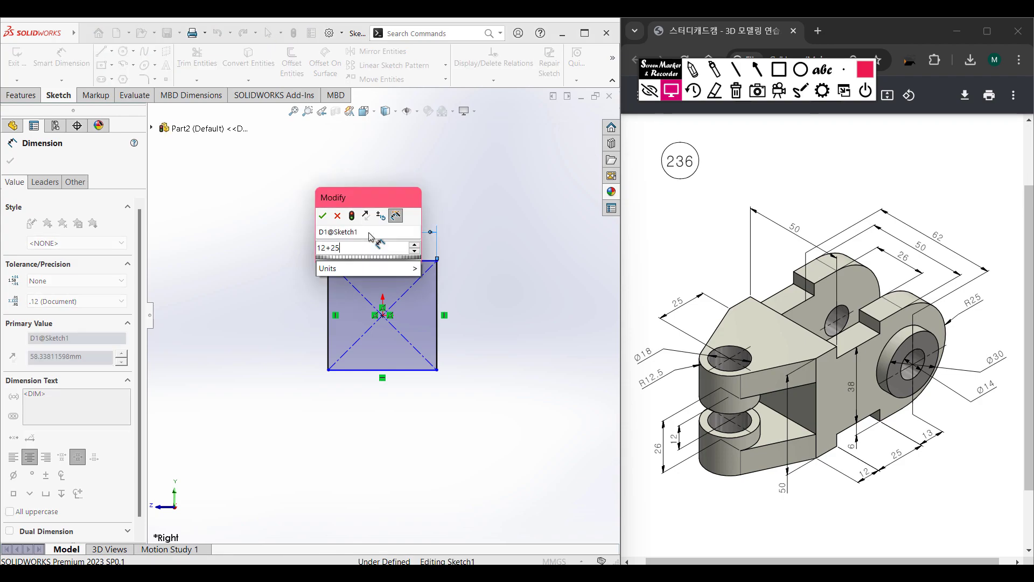
type("+13")
key("Return")
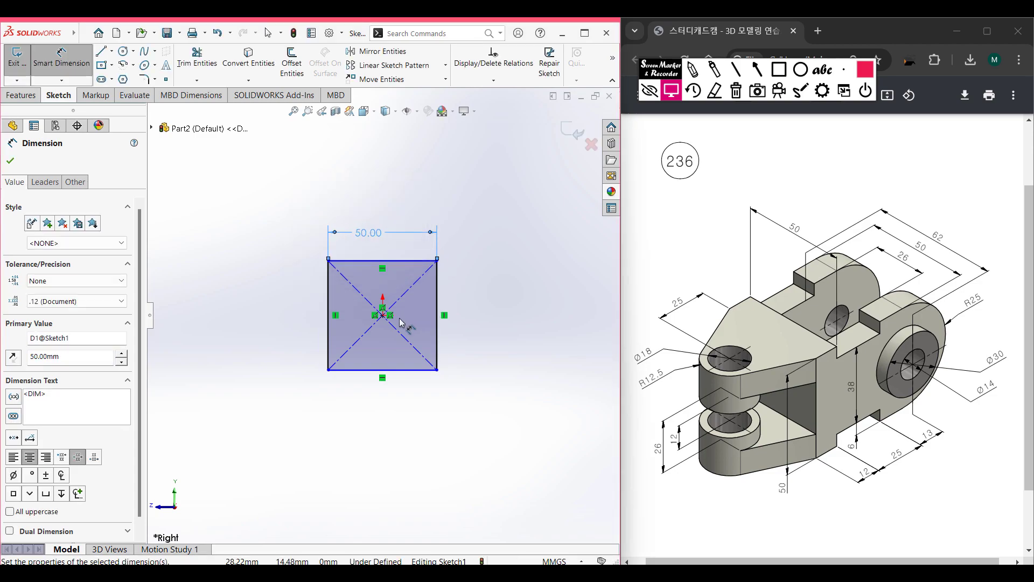
left_click(327, 306)
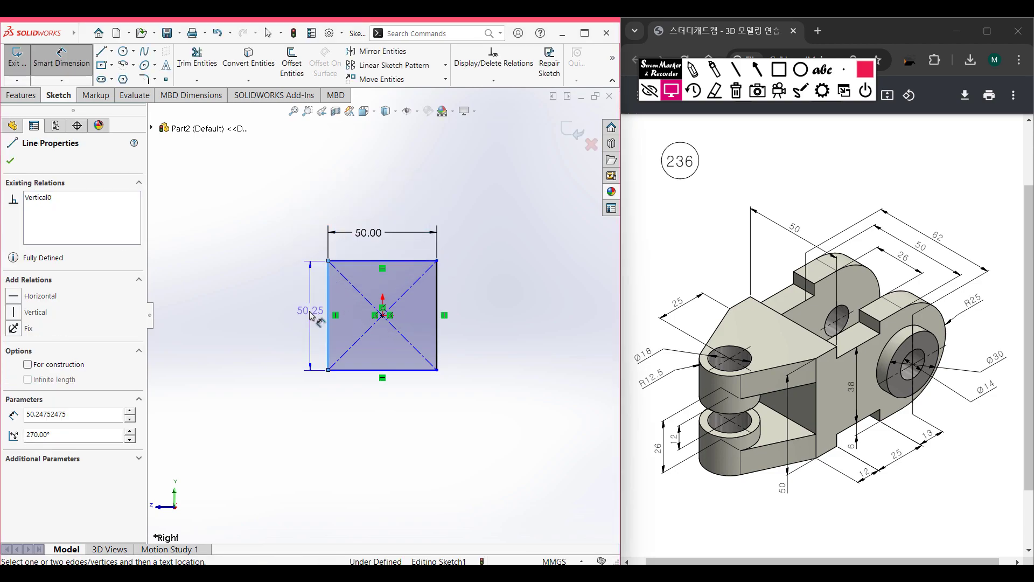
left_click(305, 320)
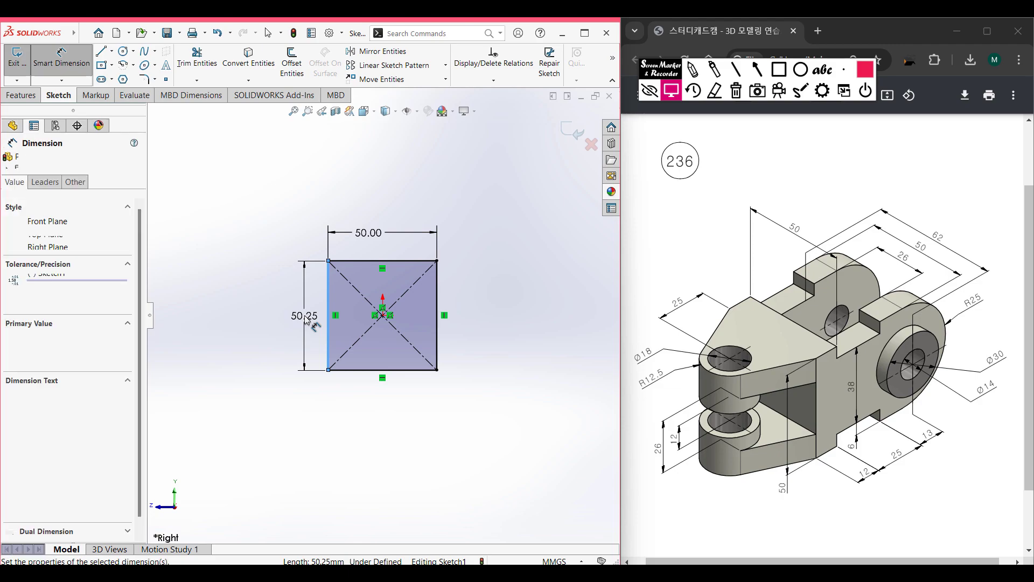
type("50")
key("Return")
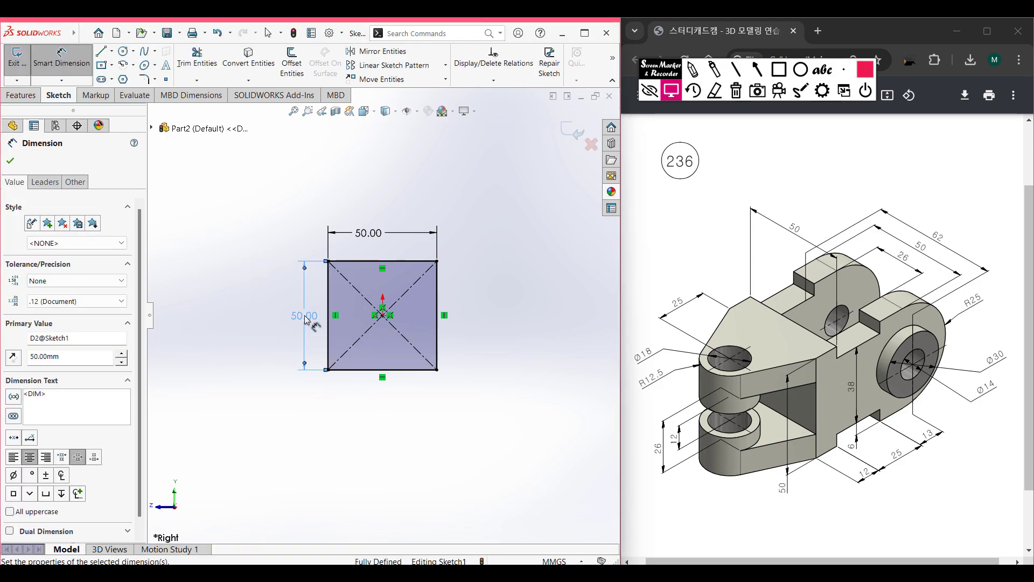
left_click(10, 161)
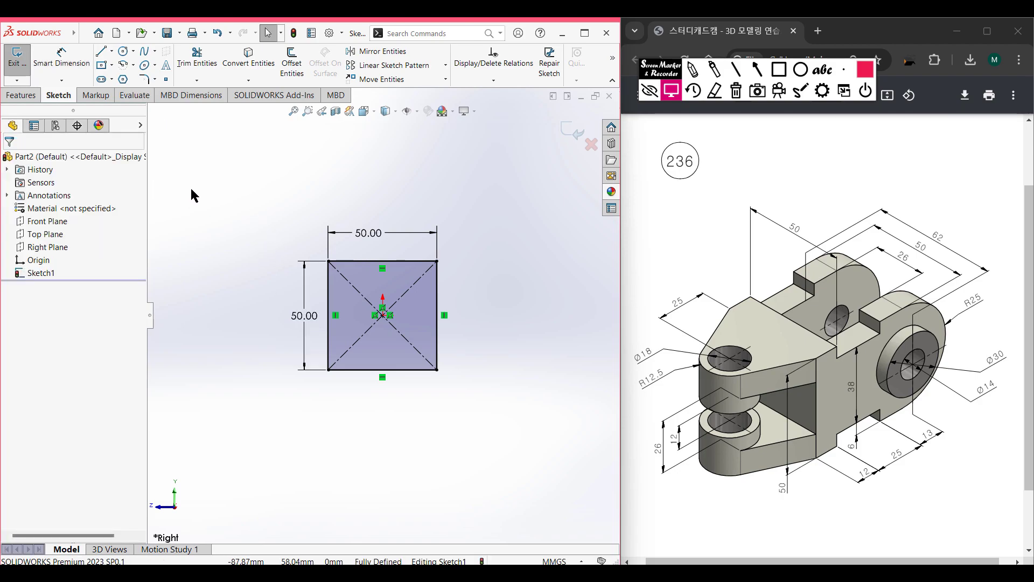
Step: Extrude the square sketch 50 mm mid-plane into a cube (Boss-Extrude1)
key("ctrl+7")
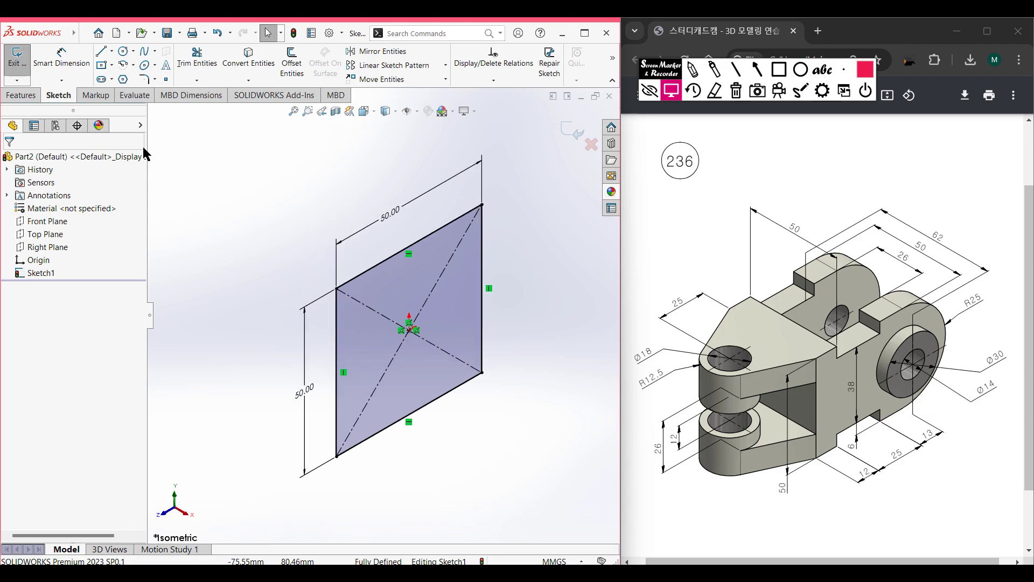
left_click(34, 96)
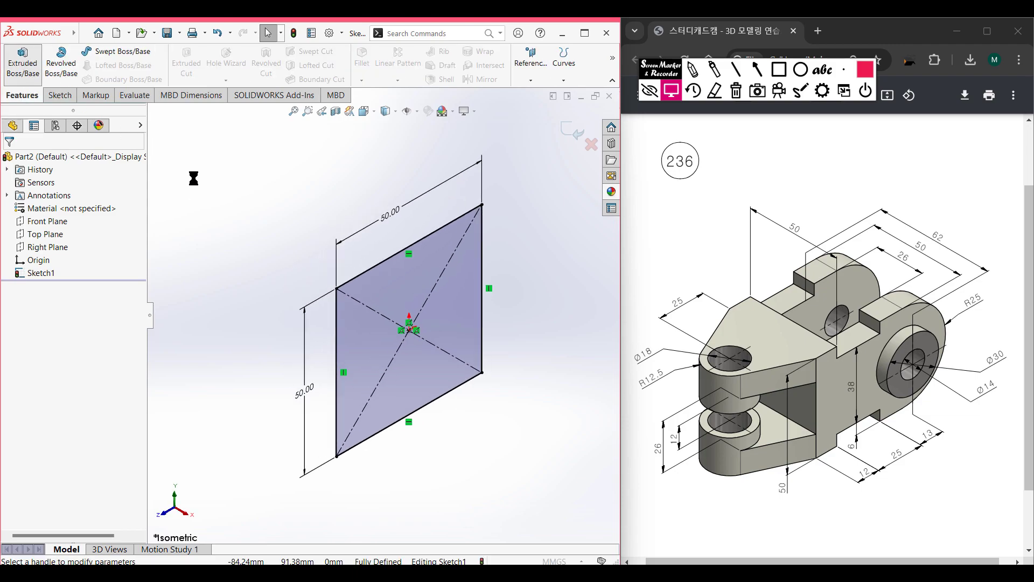
type("50")
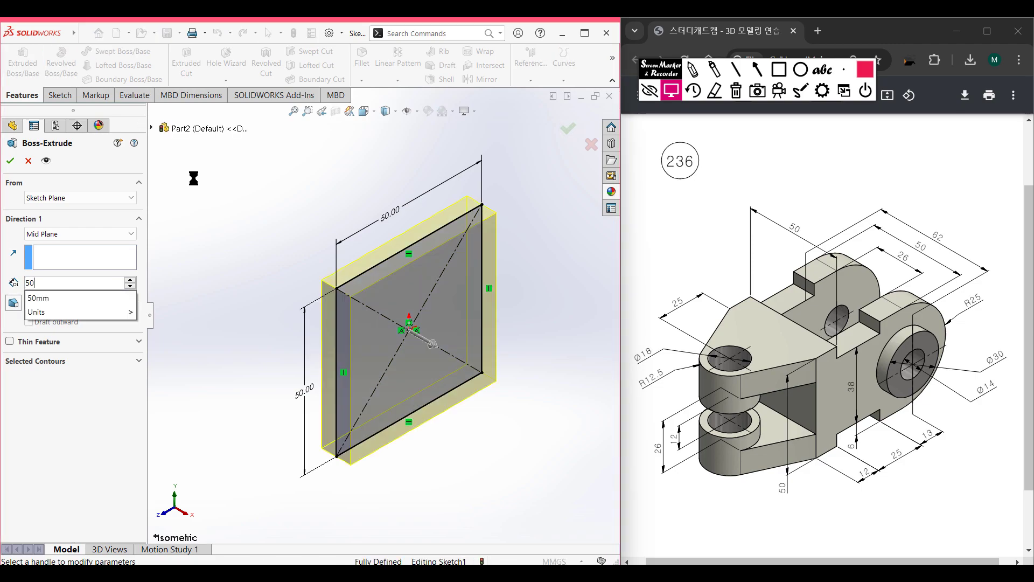
key("Return")
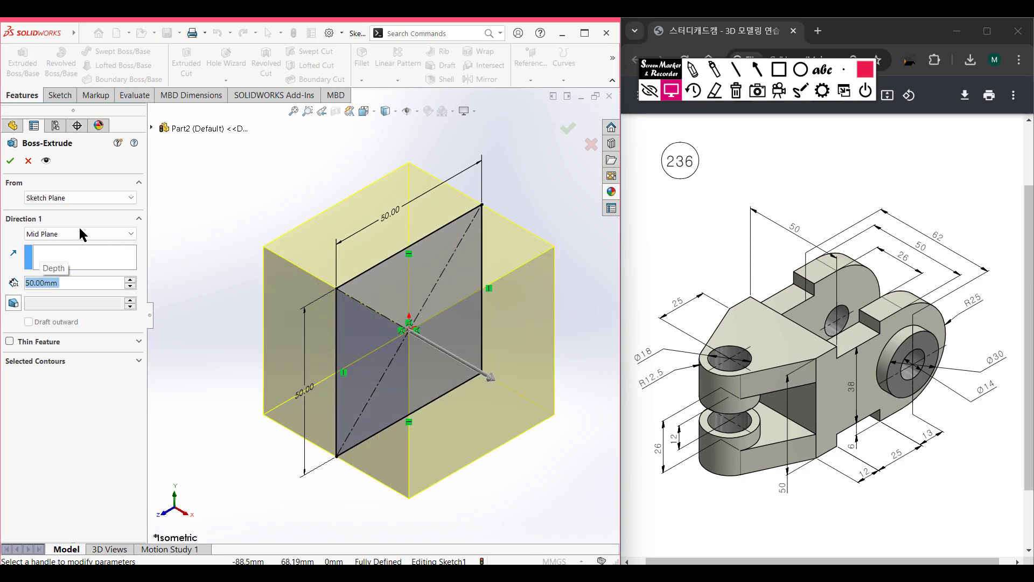
left_click(9, 160)
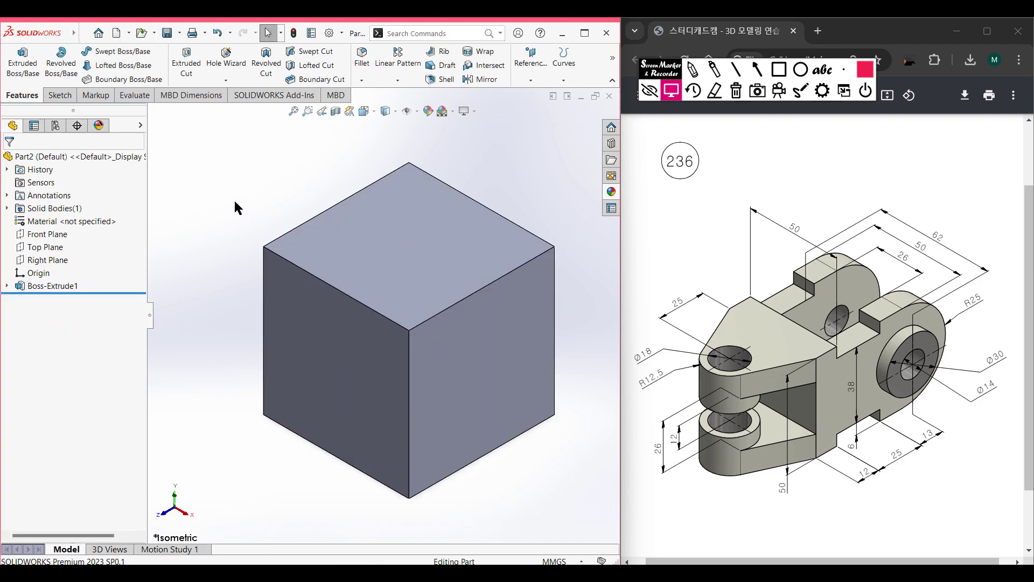
Step: Start a sketch on the Right Plane and draw an R25 circle centred on the block's edge
left_click(53, 260)
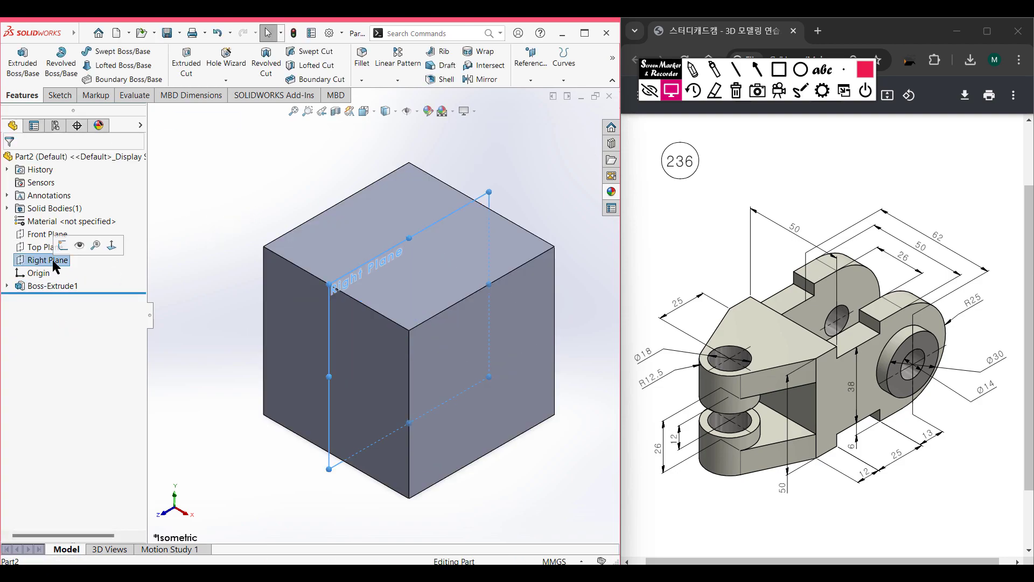
right_click(53, 260)
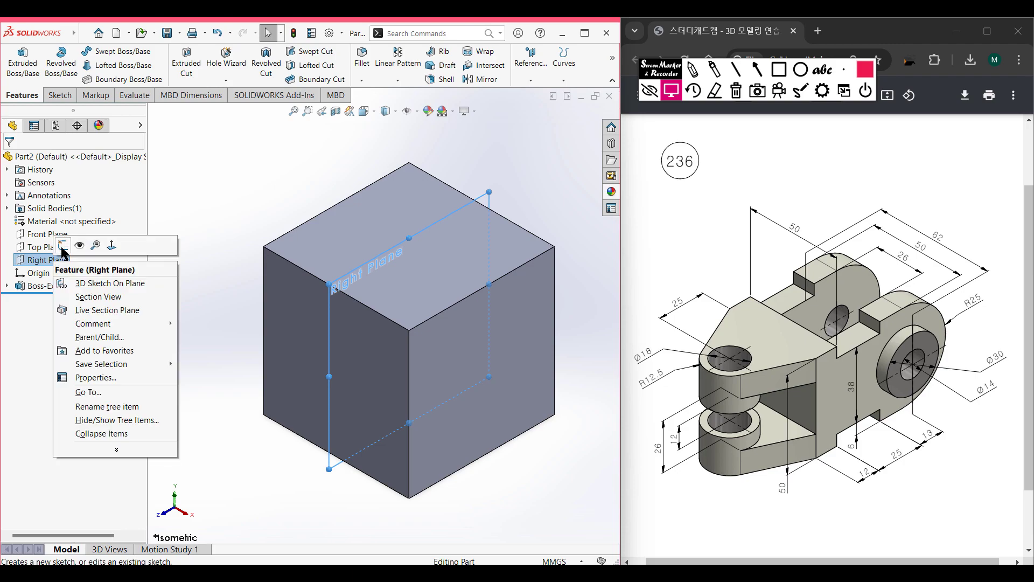
left_click(62, 246)
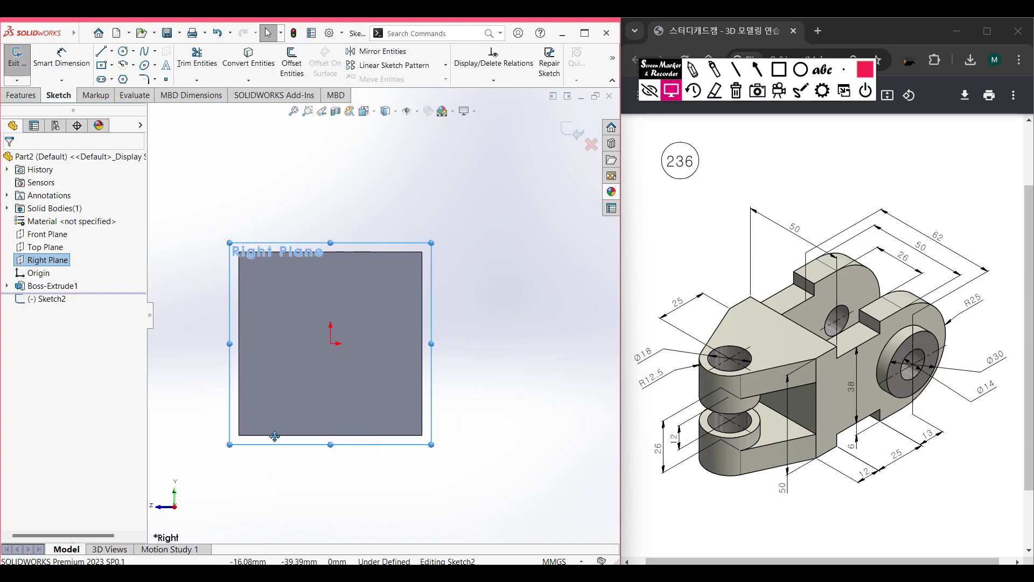
left_click(380, 216)
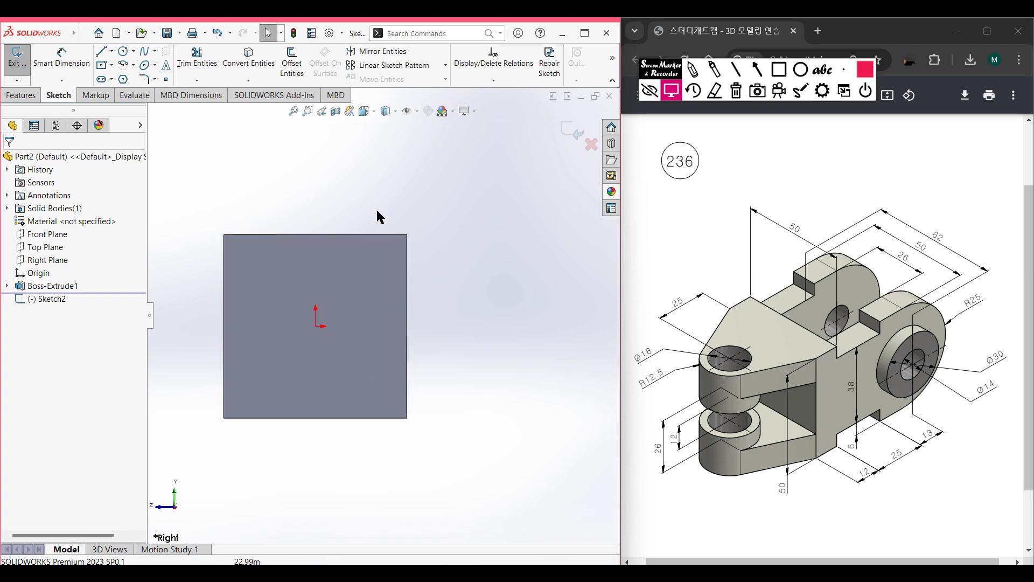
left_click(123, 53)
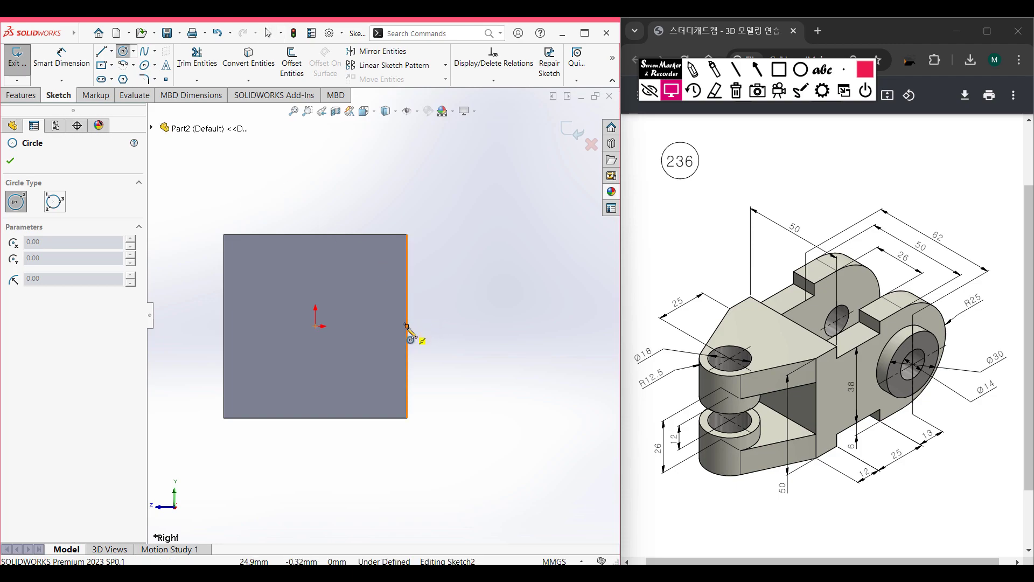
left_click(406, 326)
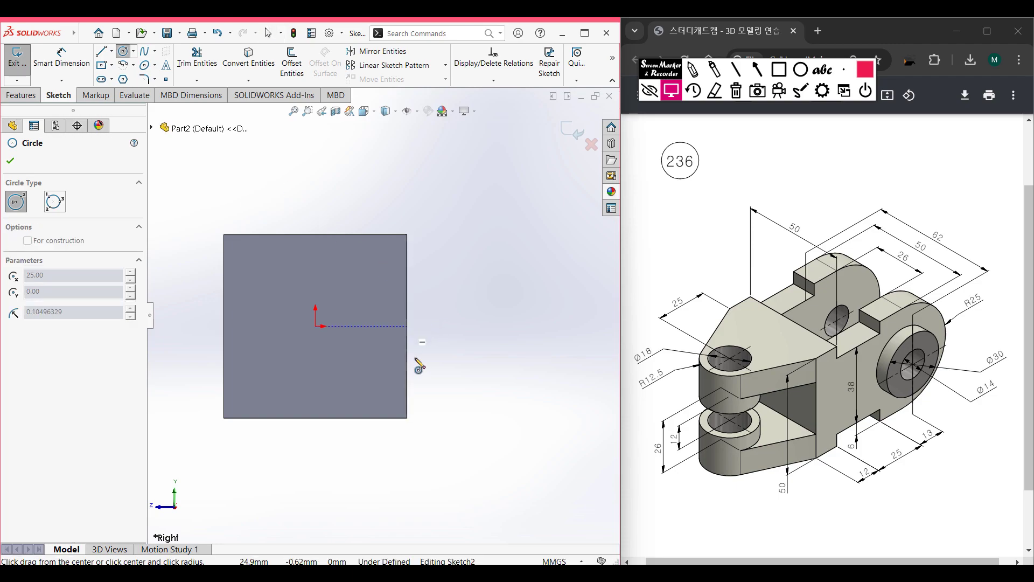
left_click(407, 417)
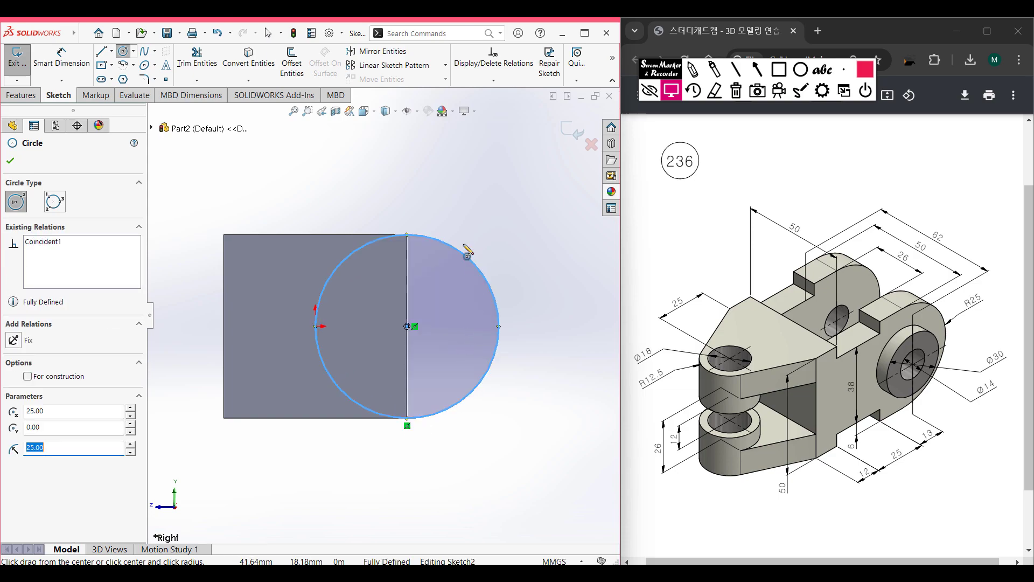
left_click(13, 162)
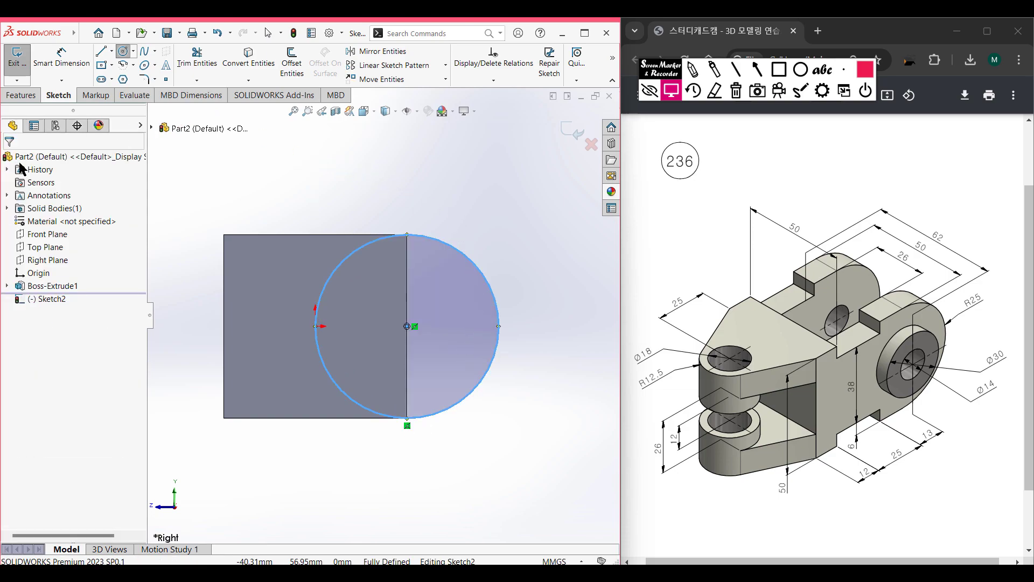
Step: Convert the block's vertical edge into a sketch line and trim away the circle's inner half
left_click(406, 266)
left_click(251, 67)
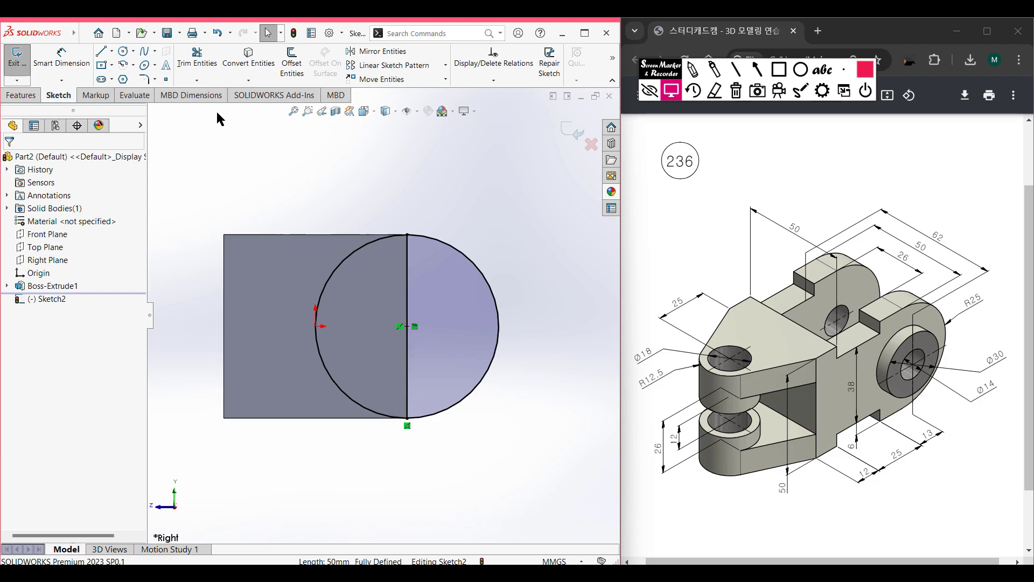
left_click(195, 63)
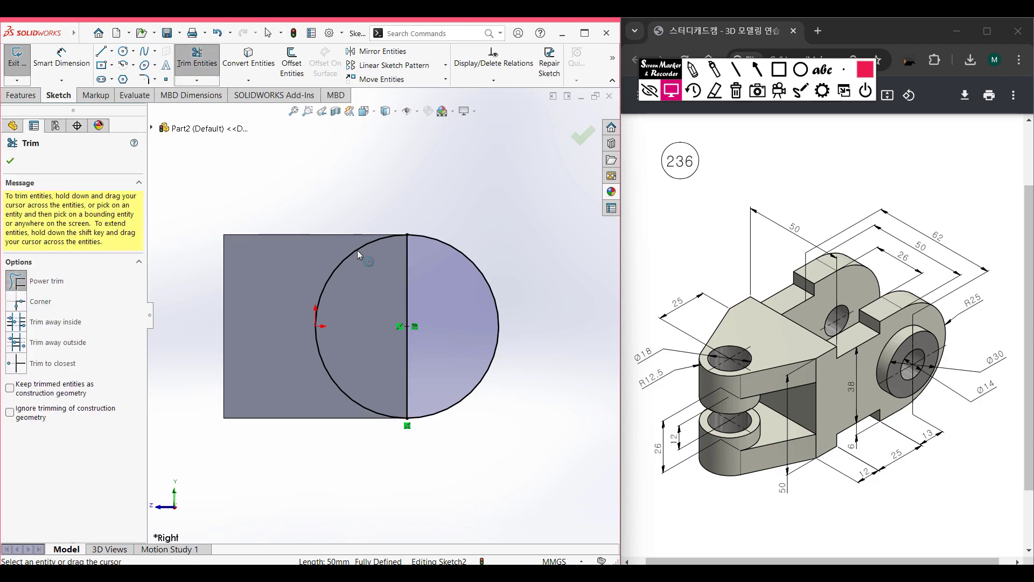
left_click_drag(334, 260, 351, 262)
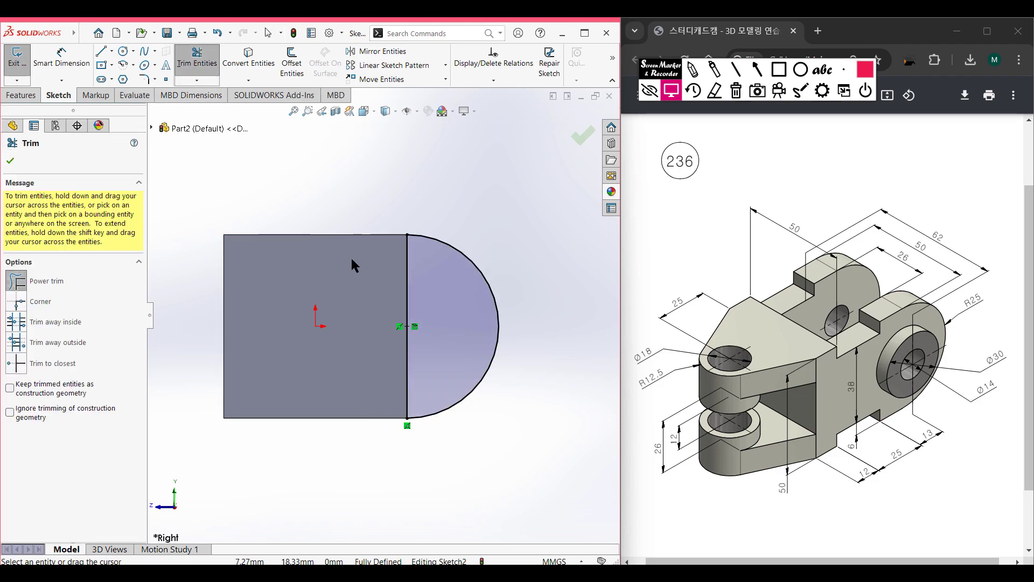
left_click(9, 161)
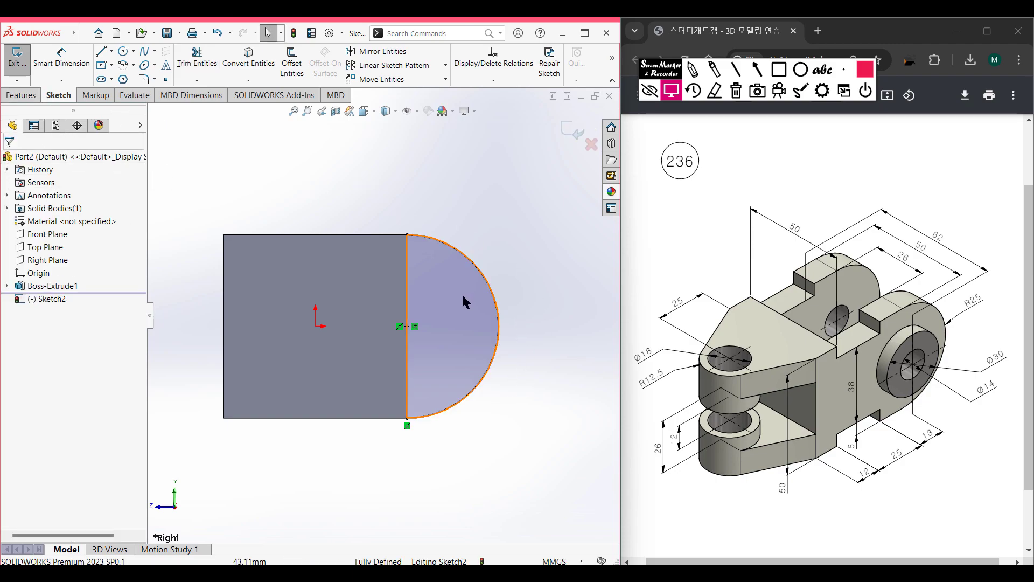
Step: Discard the redundant R25 radius dimension on the arc and show the isometric view
left_click(73, 64)
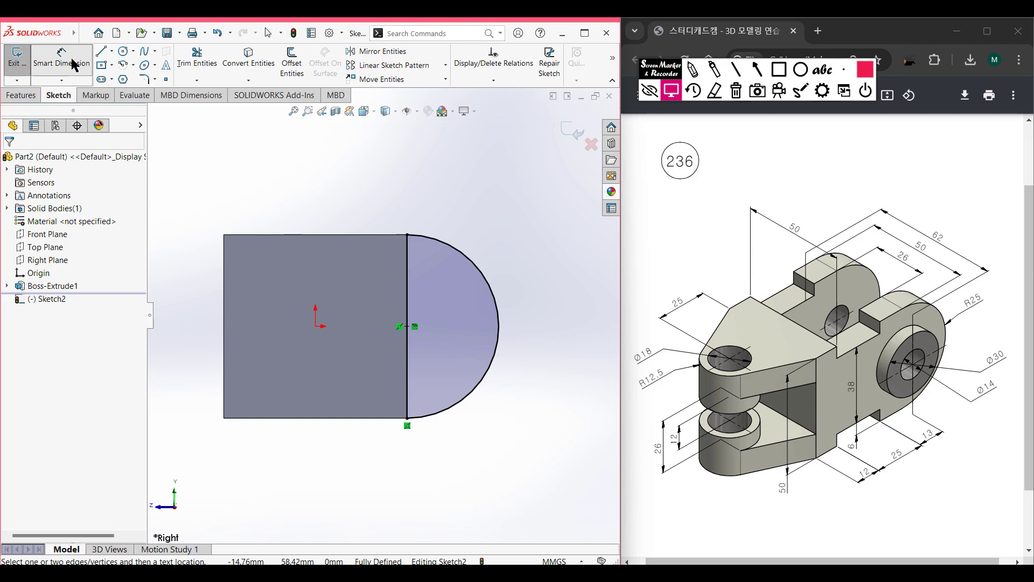
left_click(441, 241)
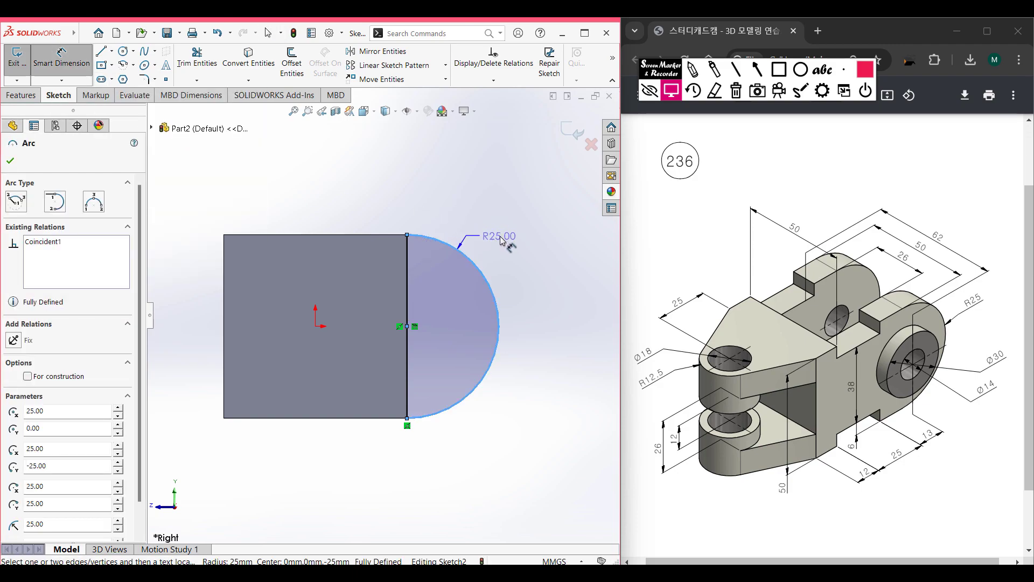
left_click(500, 238)
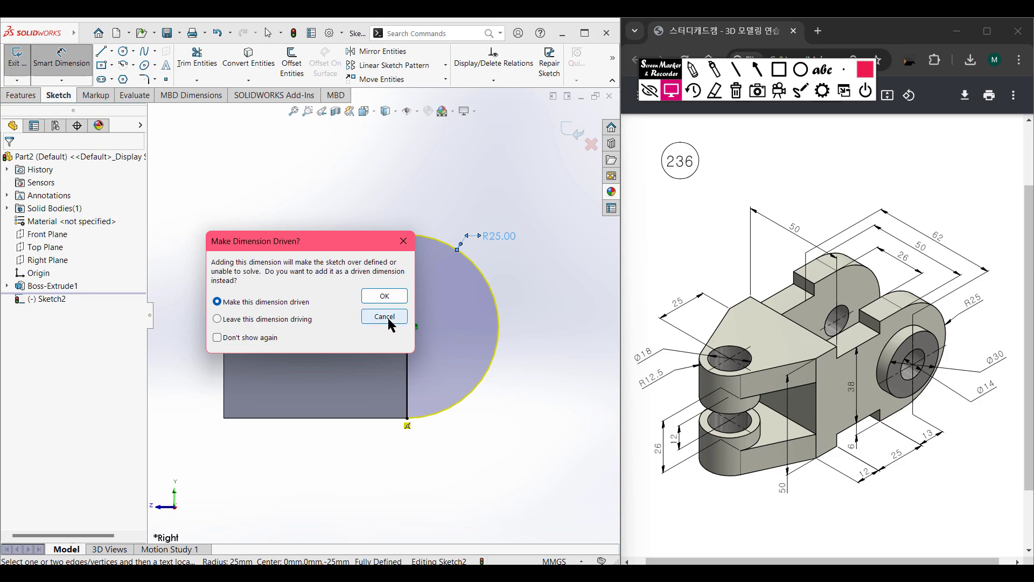
left_click(384, 316)
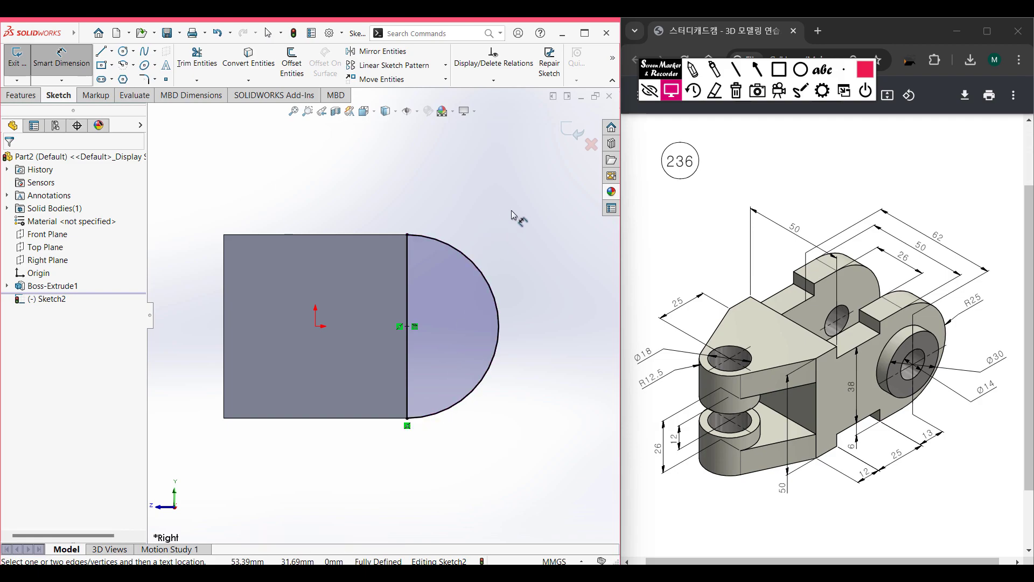
key("ctrl+7")
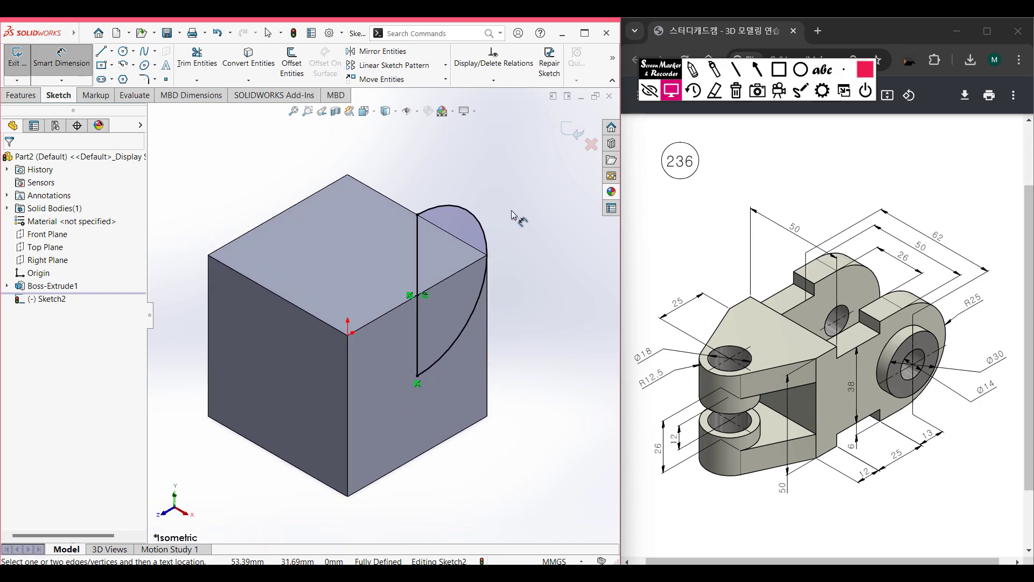
Step: Extrude the half-disc sketch 50 mm mid-plane as Boss-Extrude2
left_click(21, 97)
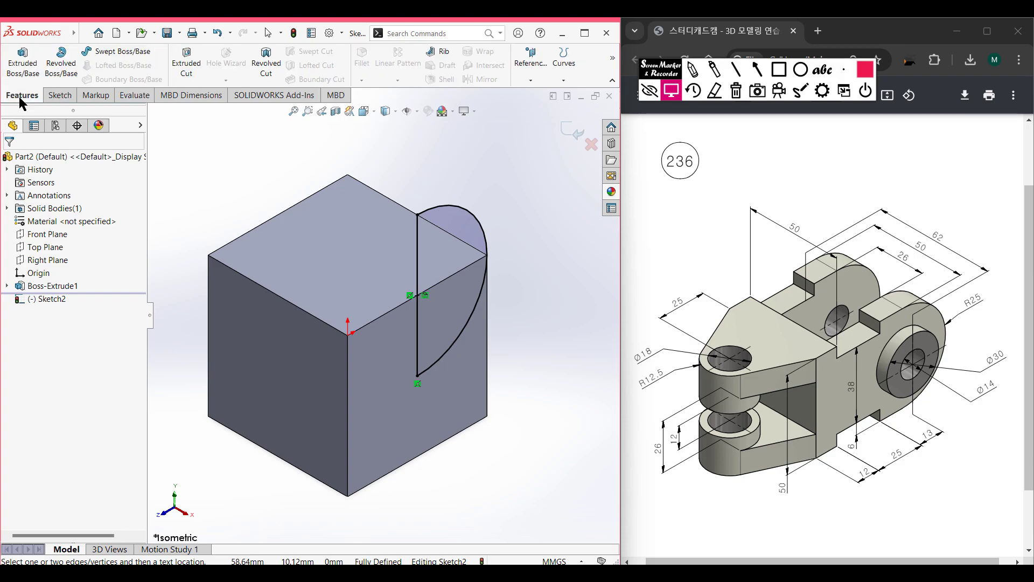
left_click(23, 69)
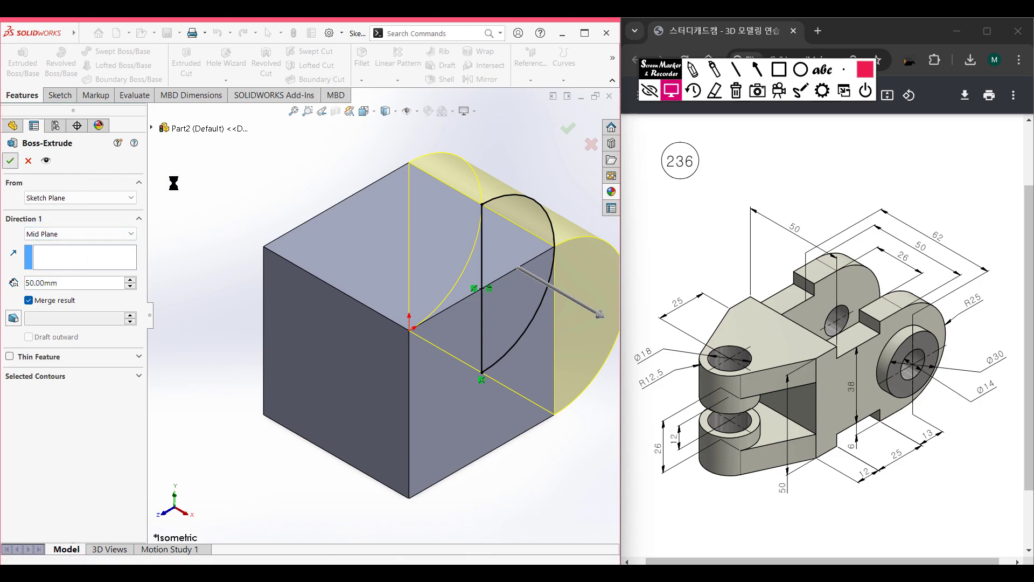
key("Return")
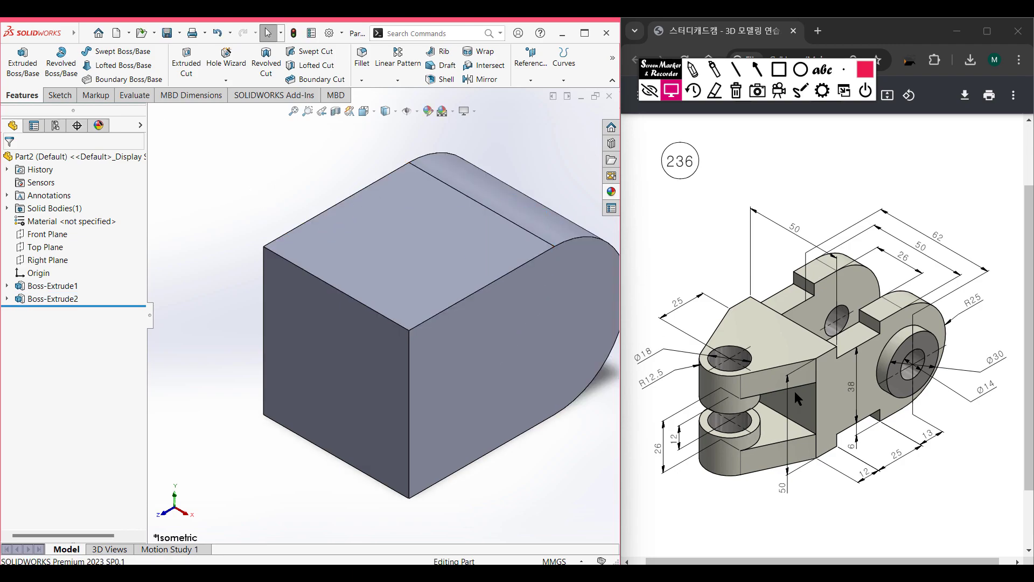
left_click(692, 71)
left_click_drag(714, 337, 698, 368)
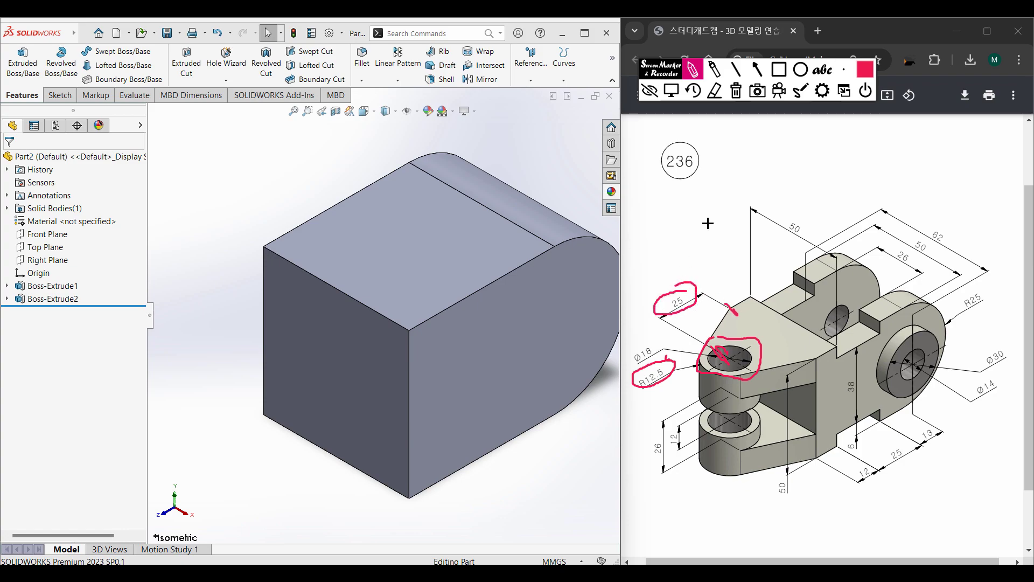
left_click(736, 101)
left_click(675, 93)
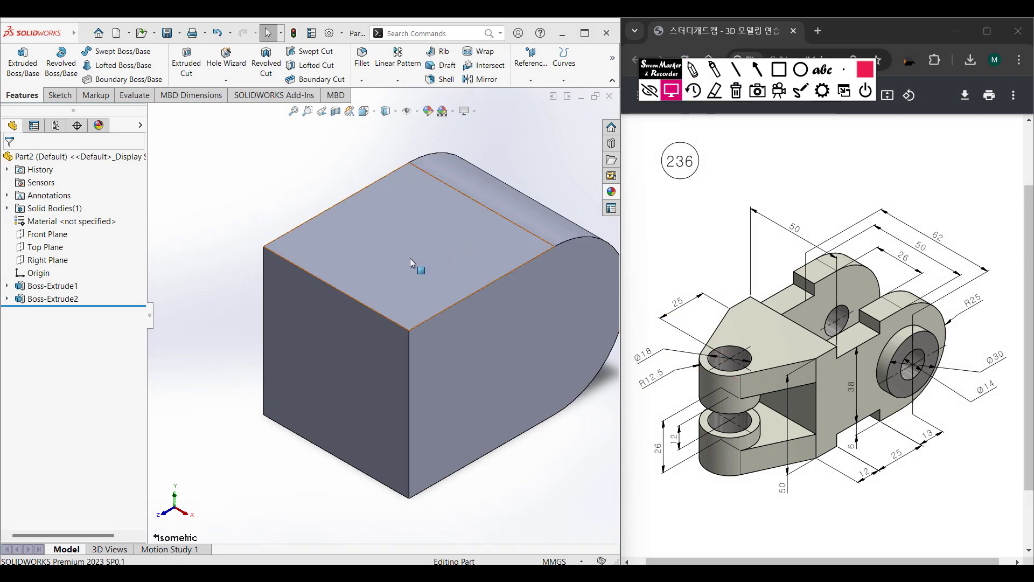
Step: Start a sketch on Top Plane and draw a circle below the block
left_click(43, 249)
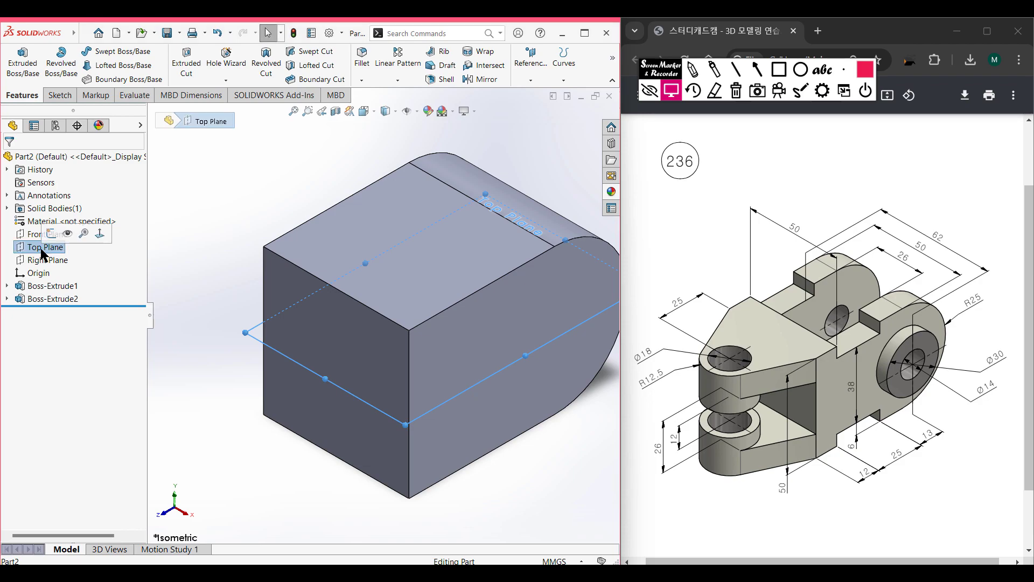
right_click(44, 251)
left_click(52, 235)
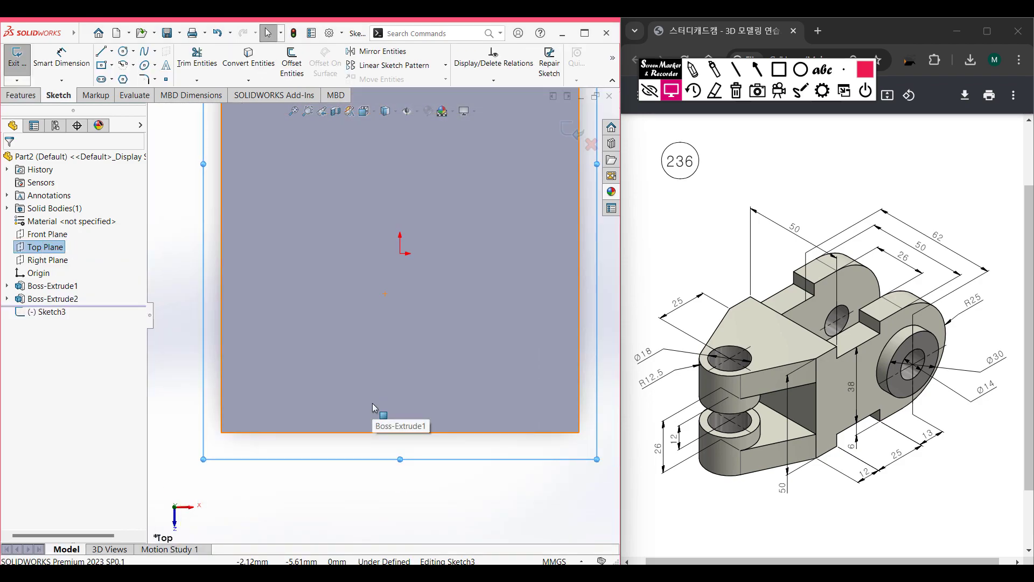
left_click(472, 469)
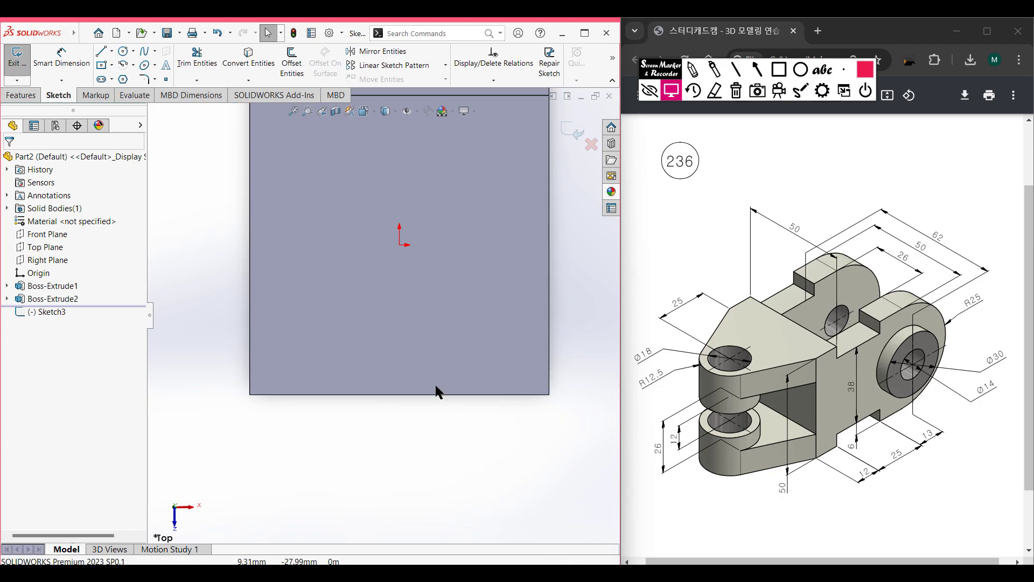
left_click(123, 53)
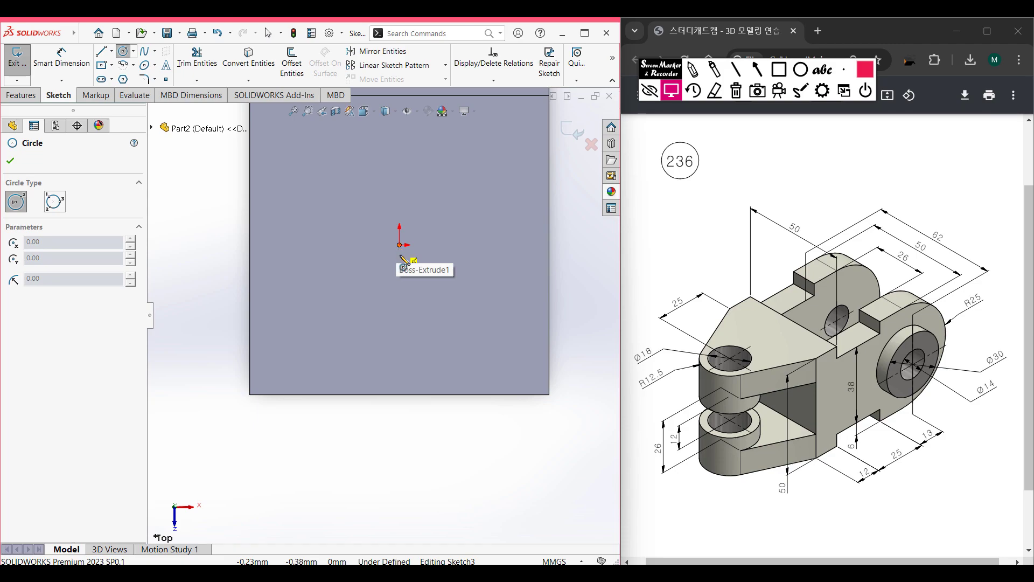
left_click(399, 491)
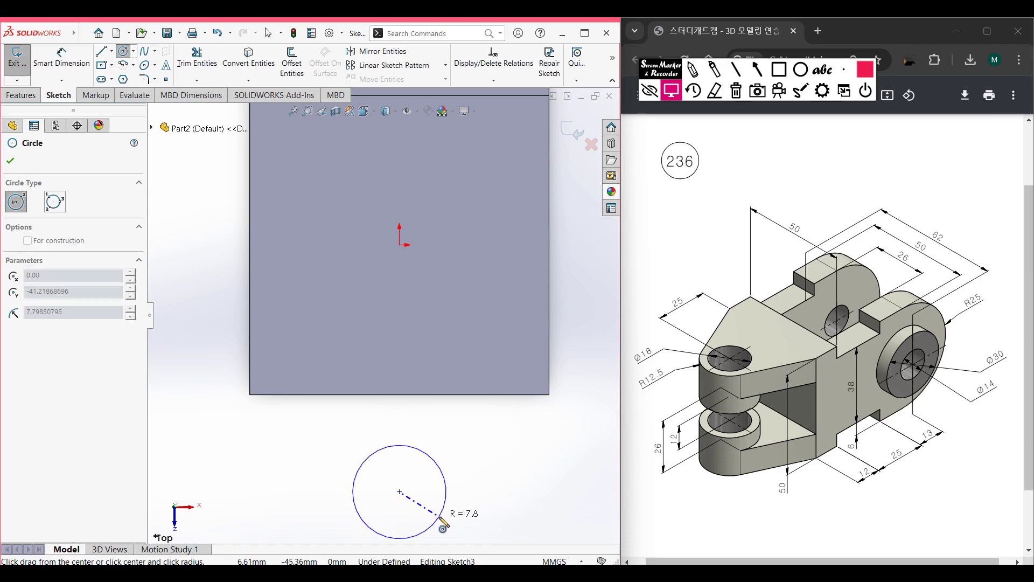
left_click(444, 509)
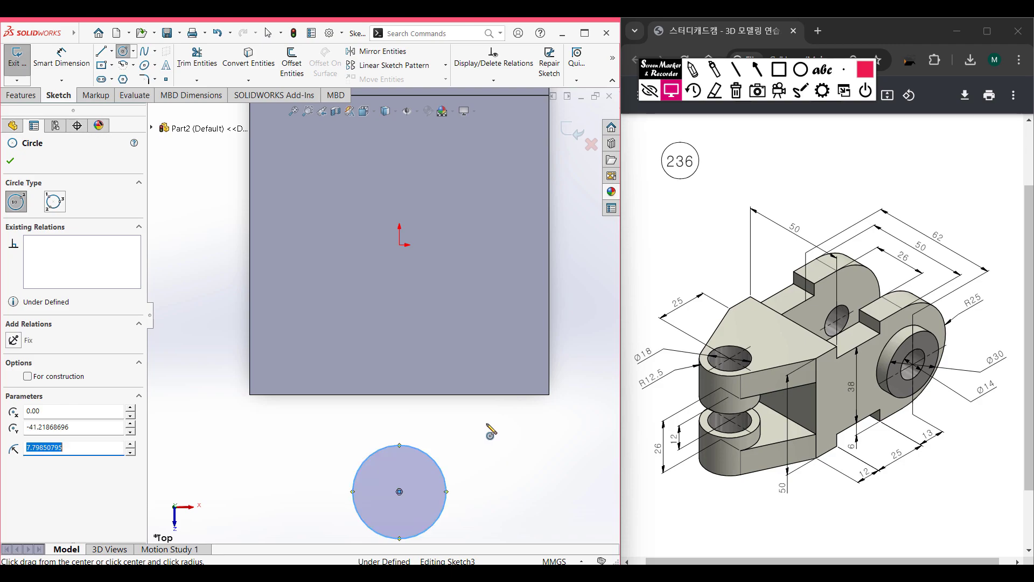
Step: Dimension the circle's diameter to 25 mm (entered as 12.5*2)
left_click(61, 59)
left_click(450, 481)
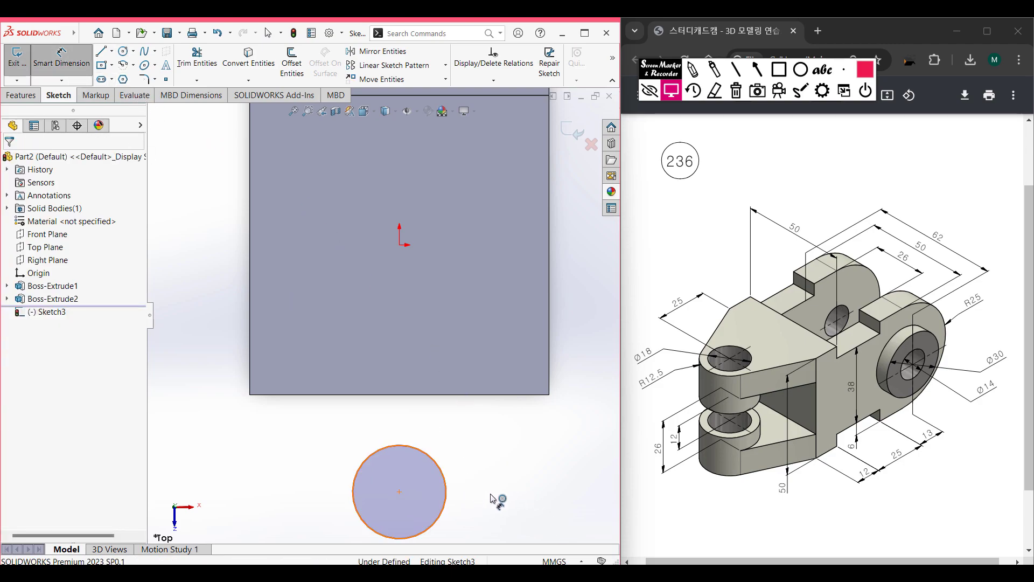
left_click(502, 508)
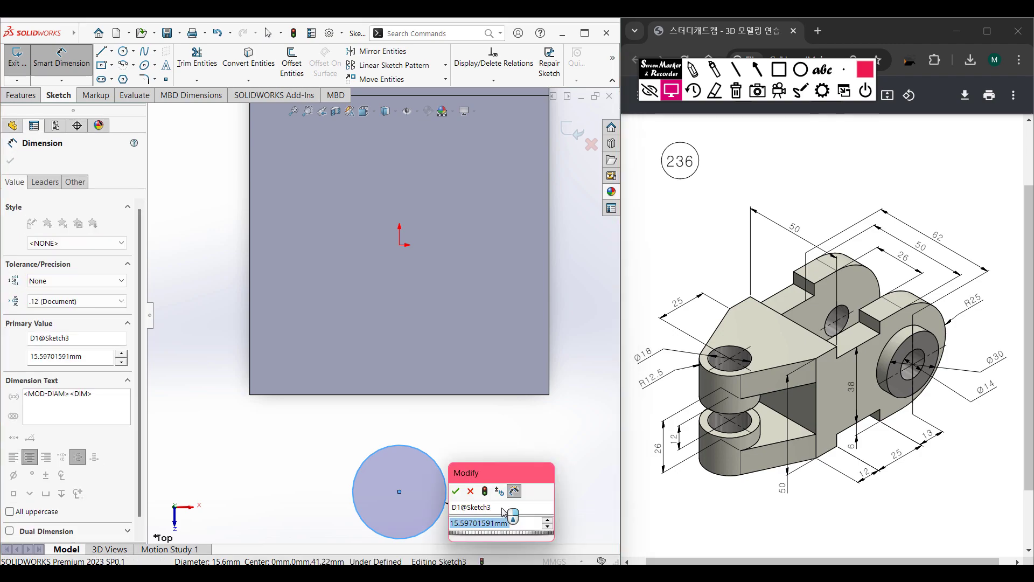
type("12.5*2")
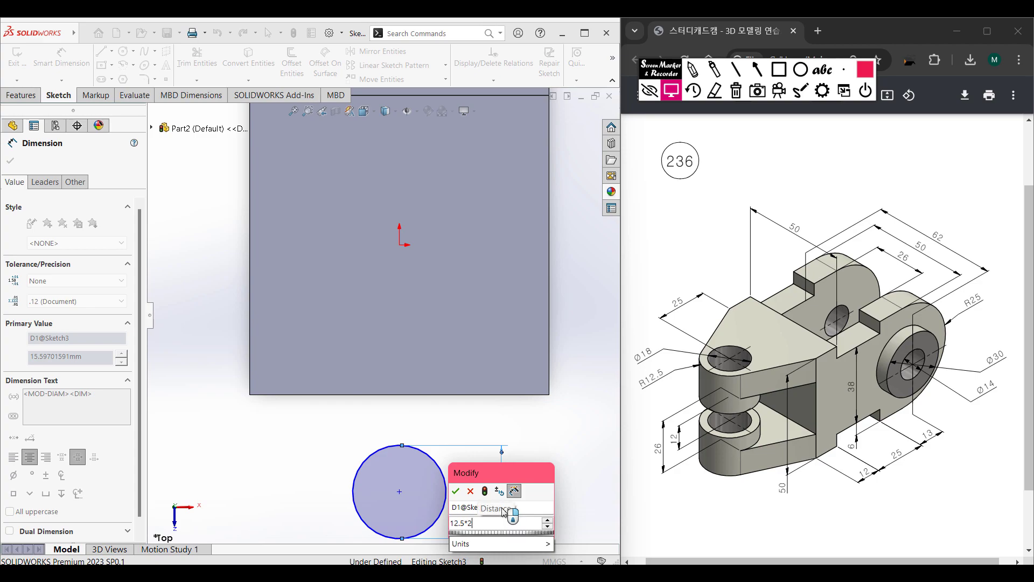
key("Escape")
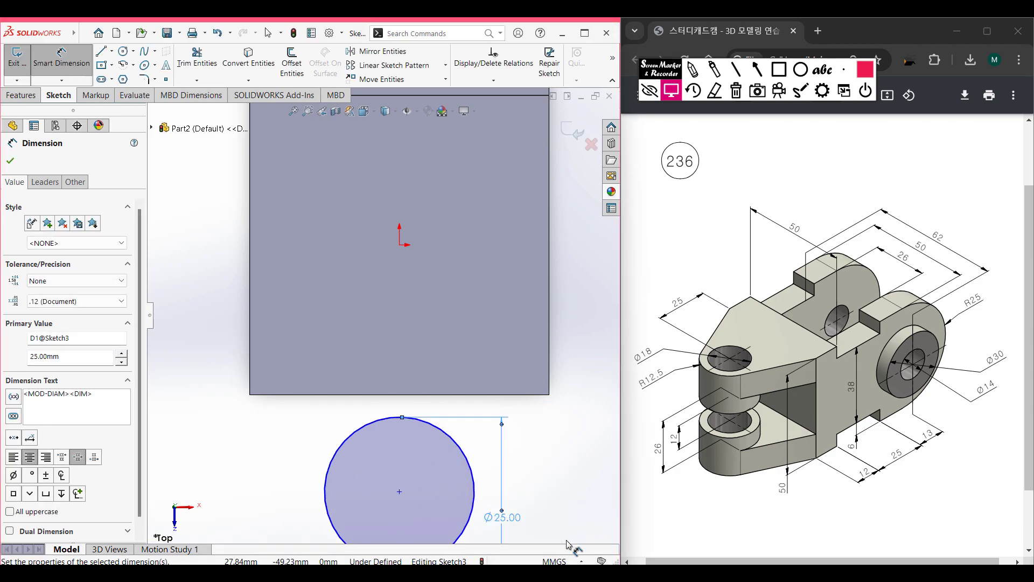
Step: Add a distance dimension from the block's bottom edge to the circle's centre
scroll(445, 399, "up", 3)
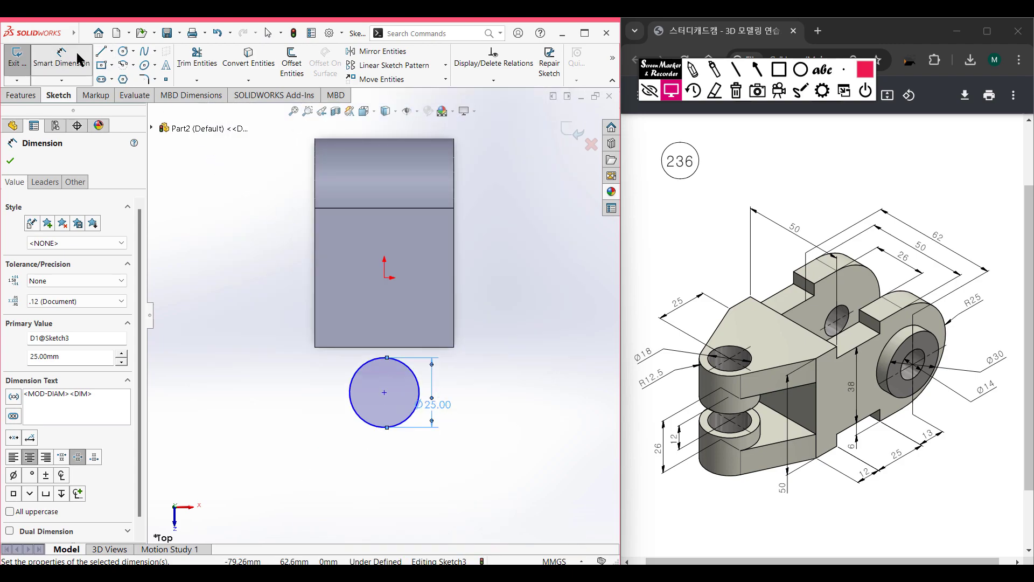
left_click(355, 349)
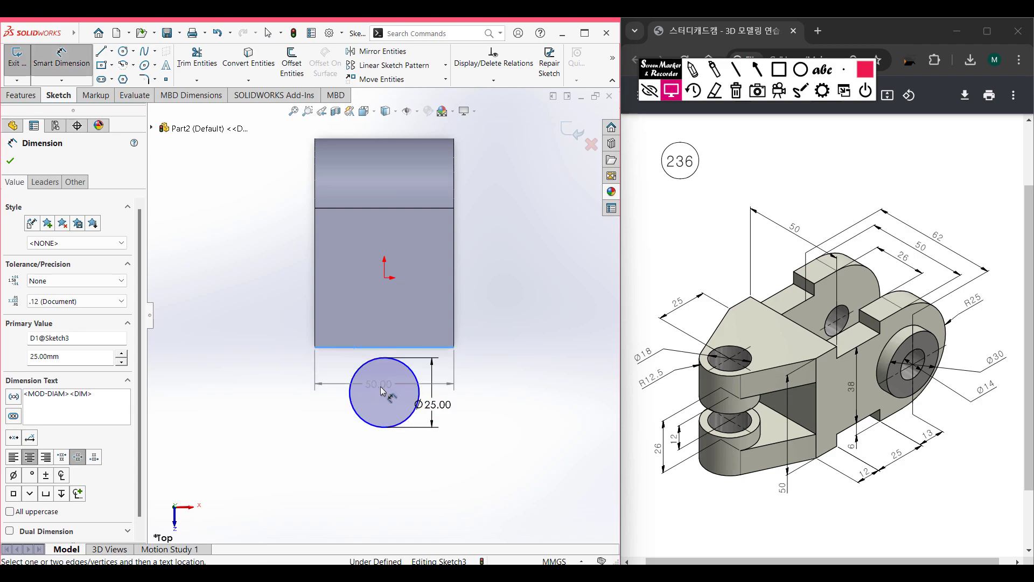
left_click(384, 392)
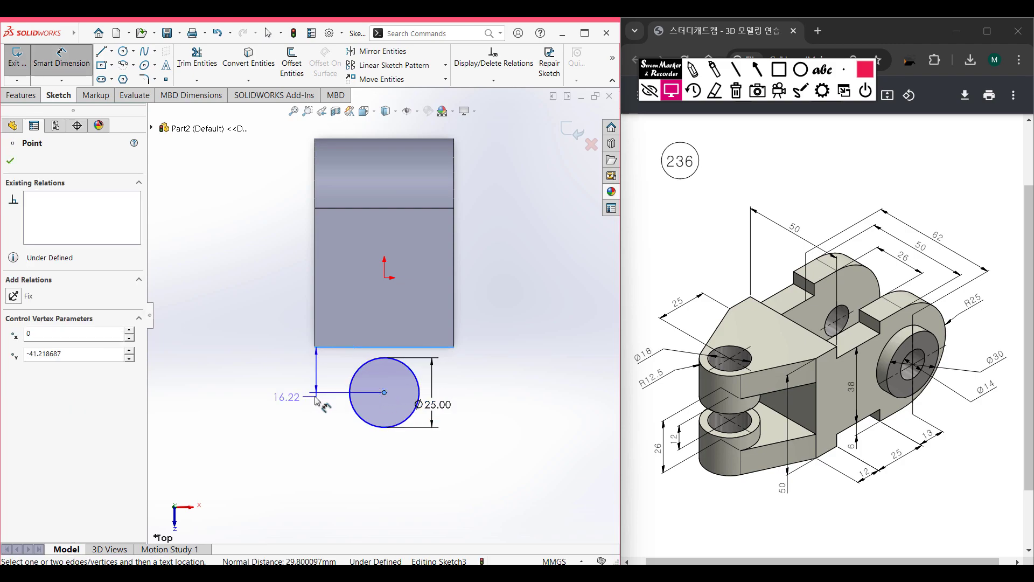
left_click(341, 472)
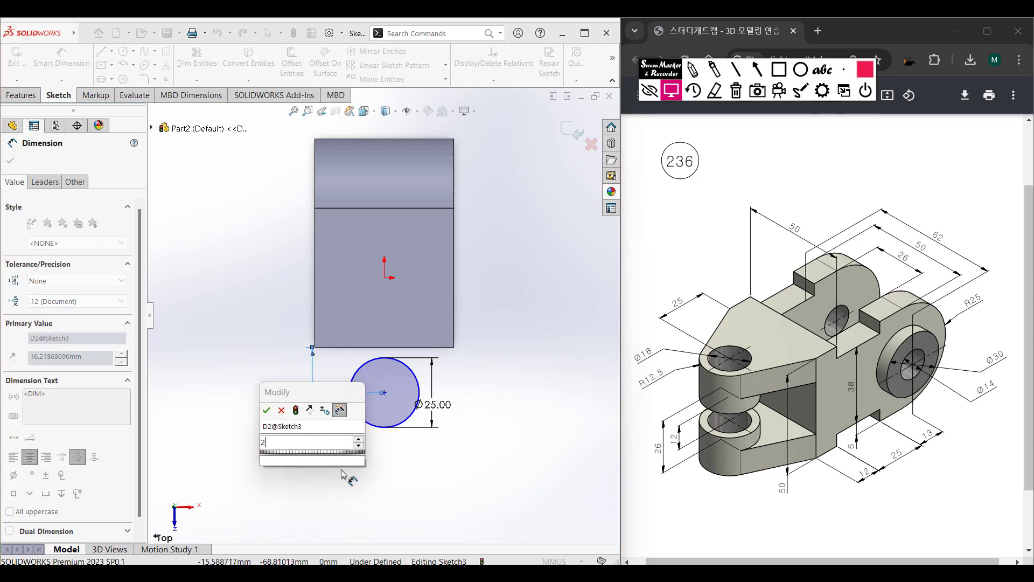